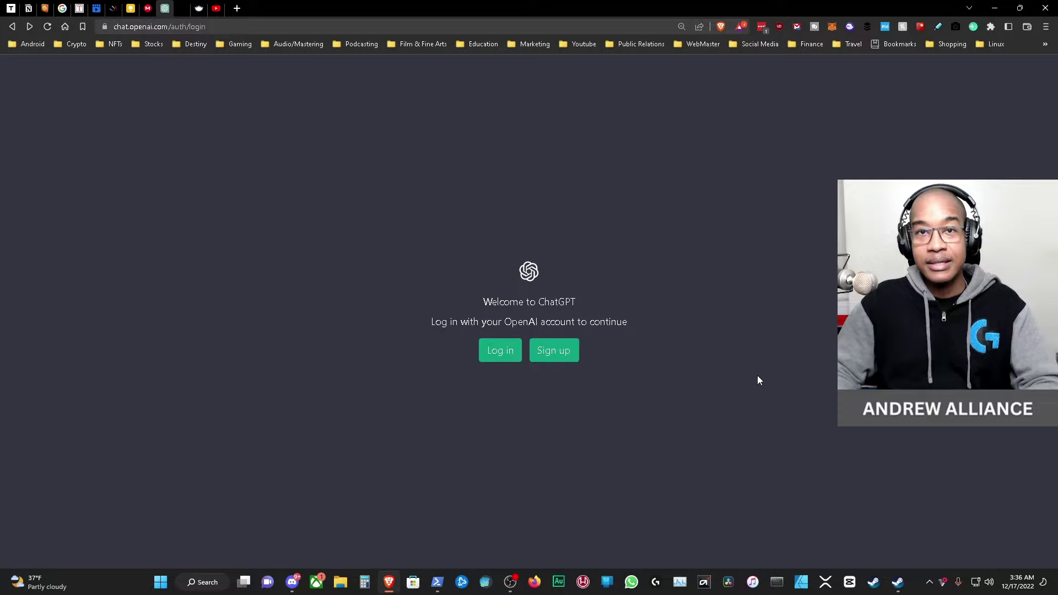
- Sign in to ChatGPT and begin typing a request for an optimized YouTube title
click(479, 351)
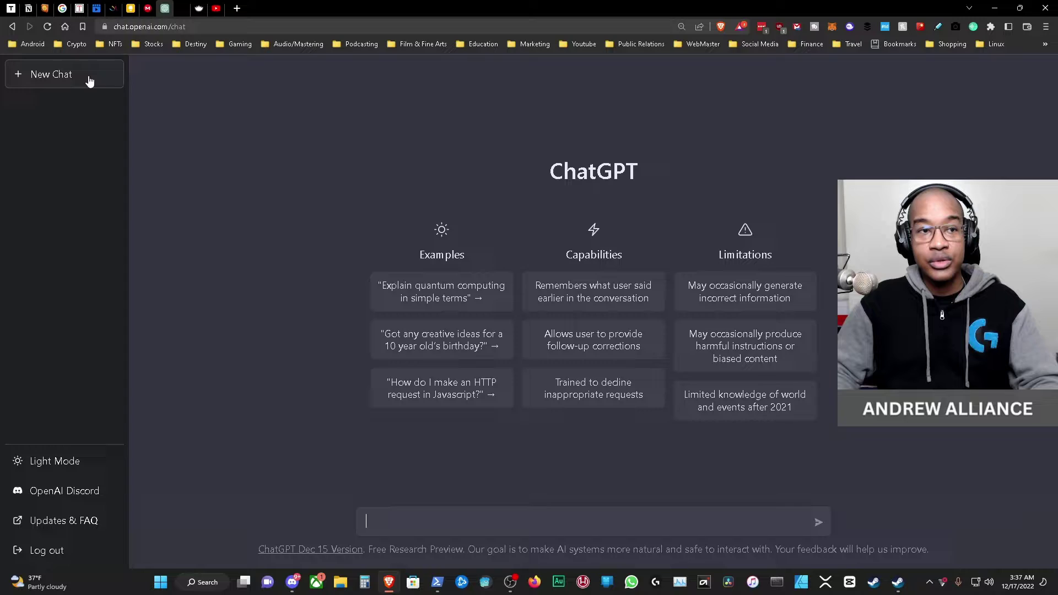
click(477, 526)
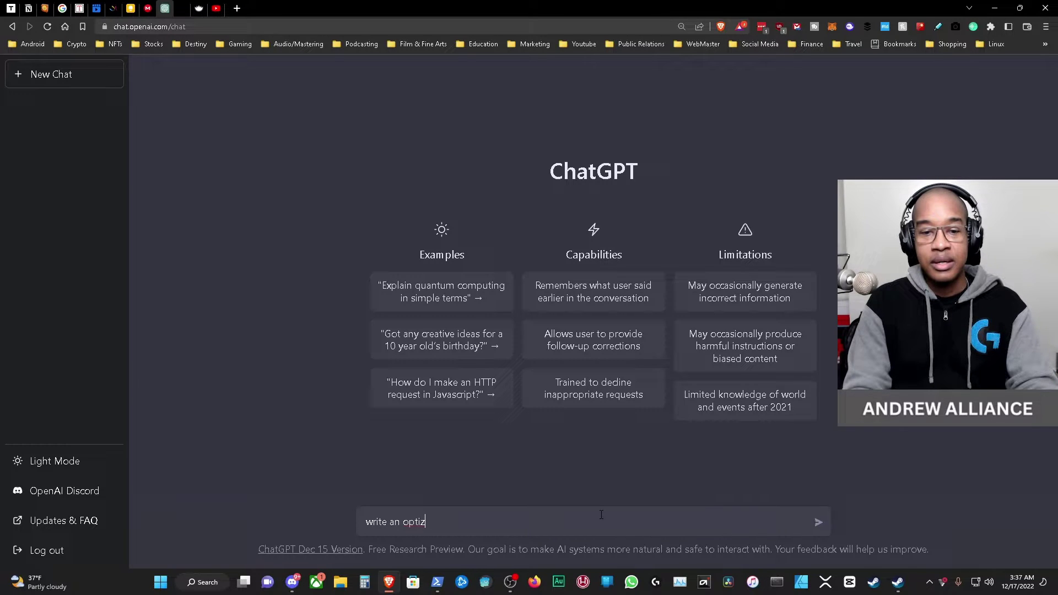
- Send 'write an optimized youtube title on how to play destiny 2'
text(mized youtube title on how to play destiny 2)
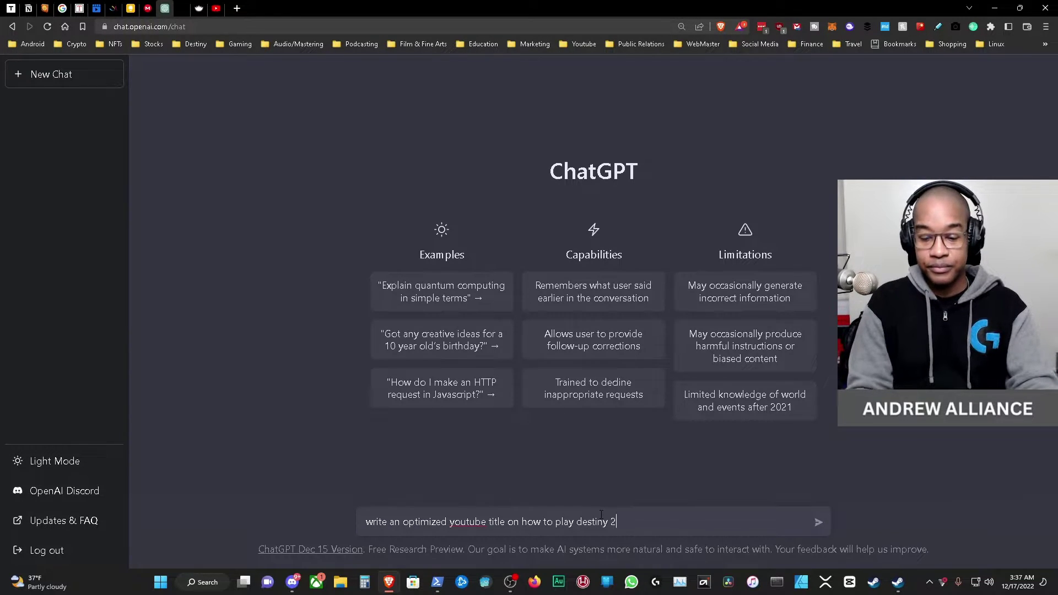
key(Return)
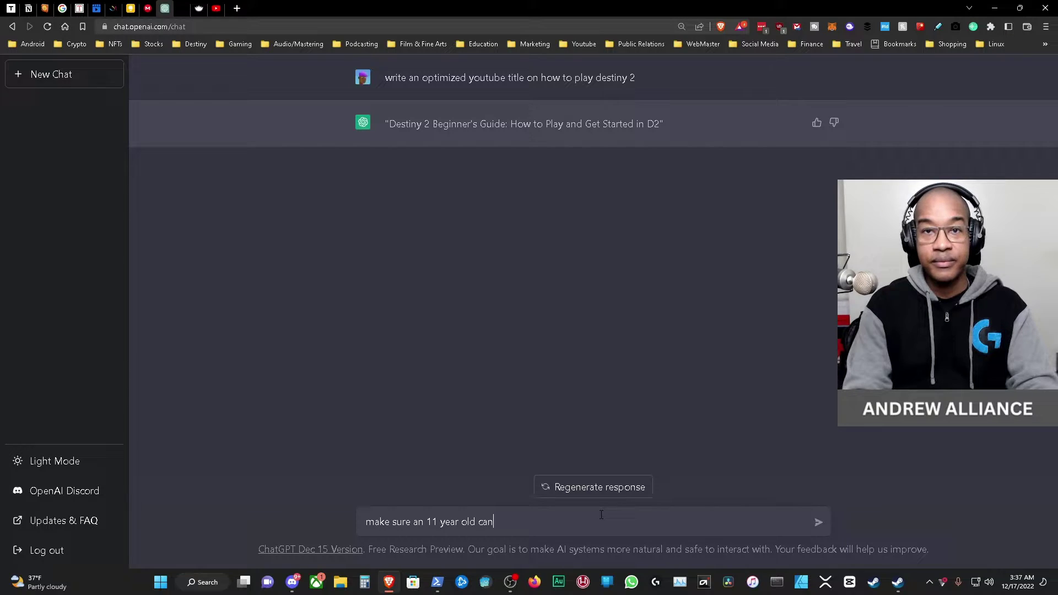
- Ask for the title to suit an 11-year-old reader, then to remove the word 'kids'
text(ead)
key(Return)
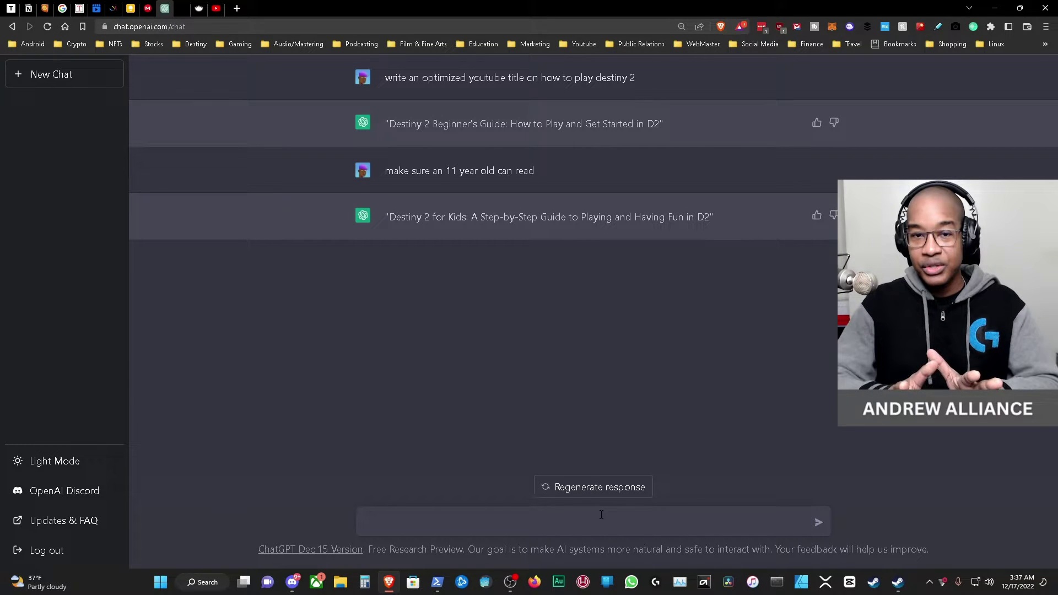
text(take out the word kids)
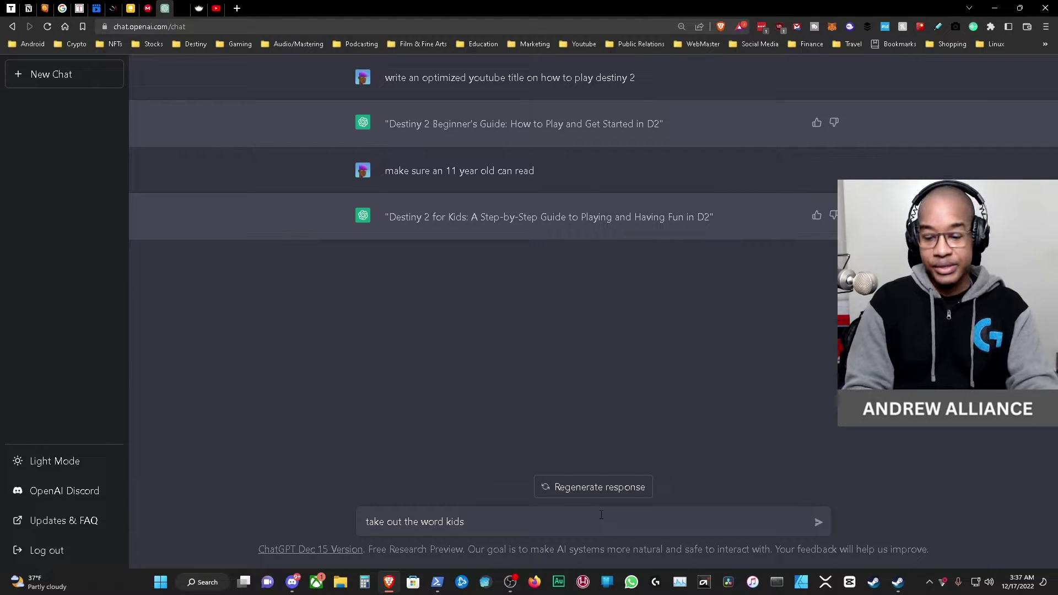
key(Return)
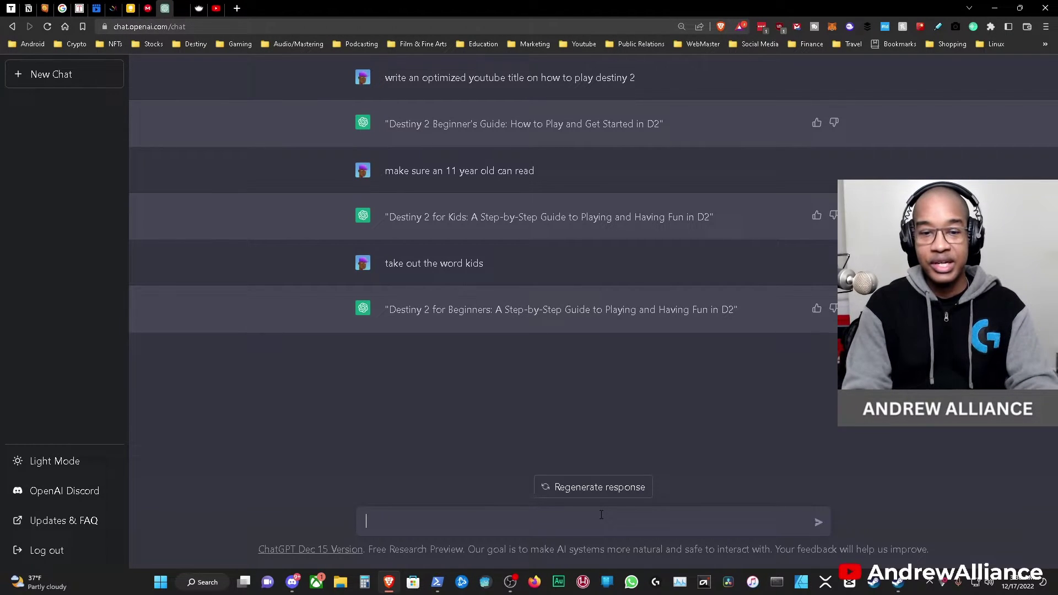
- Request additional suggestions, getting five alternative Destiny 2 beginner titles
text(canyou)
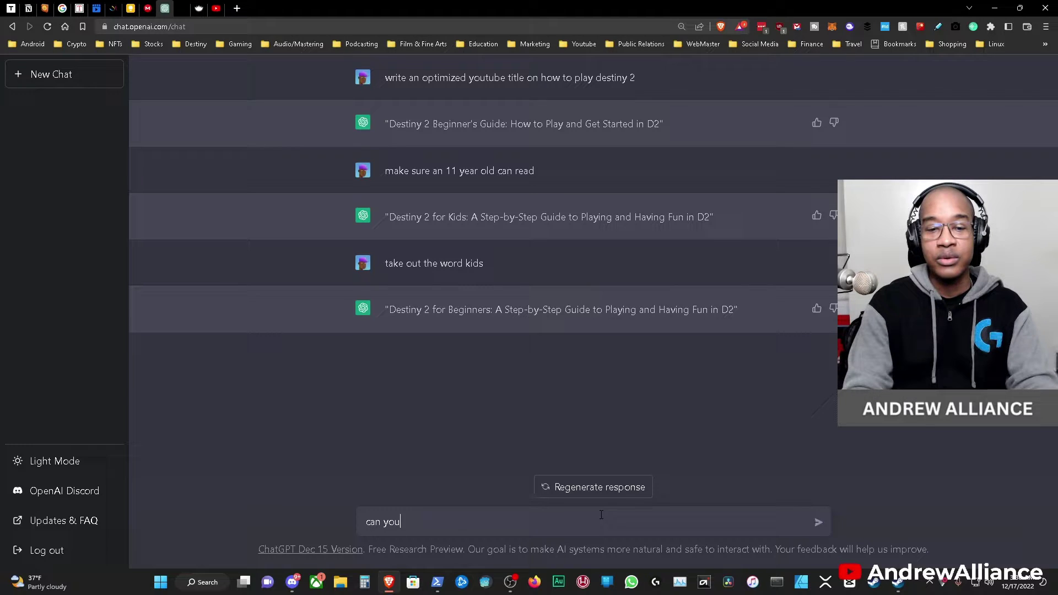
text( give me addi)
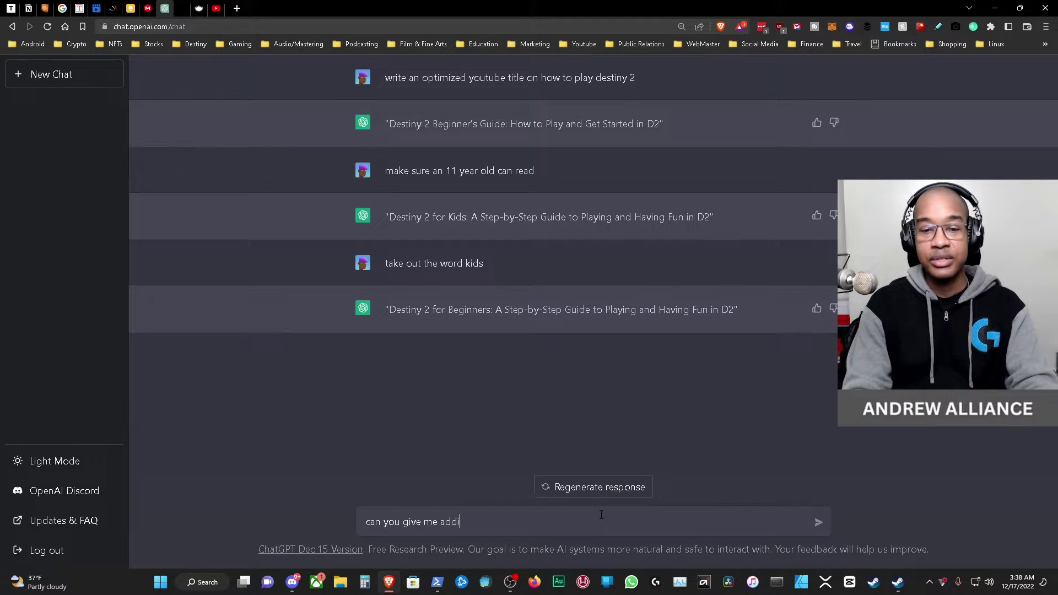
text(tio)
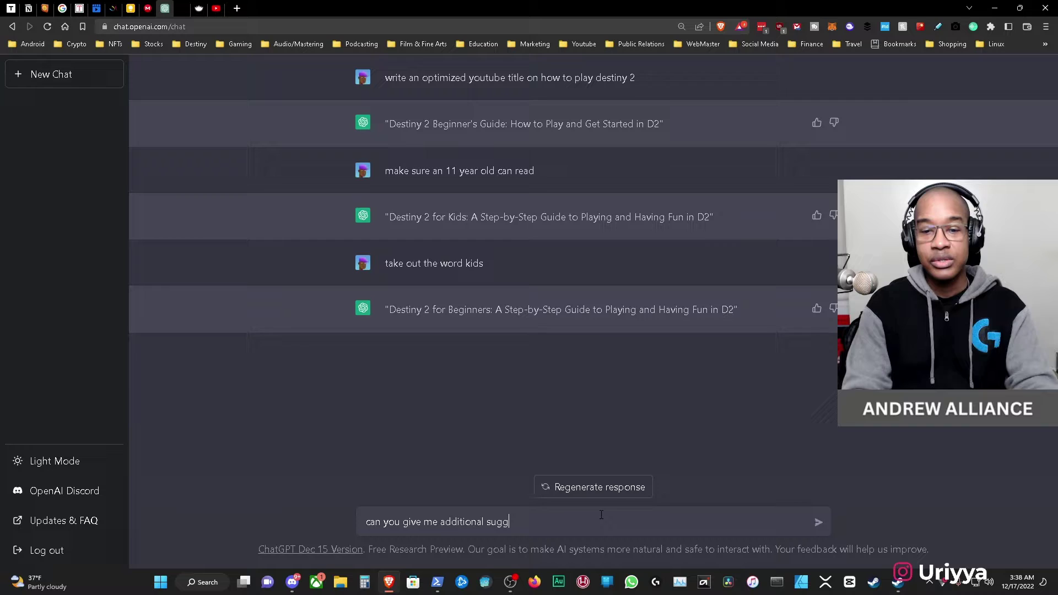
text(nal s)
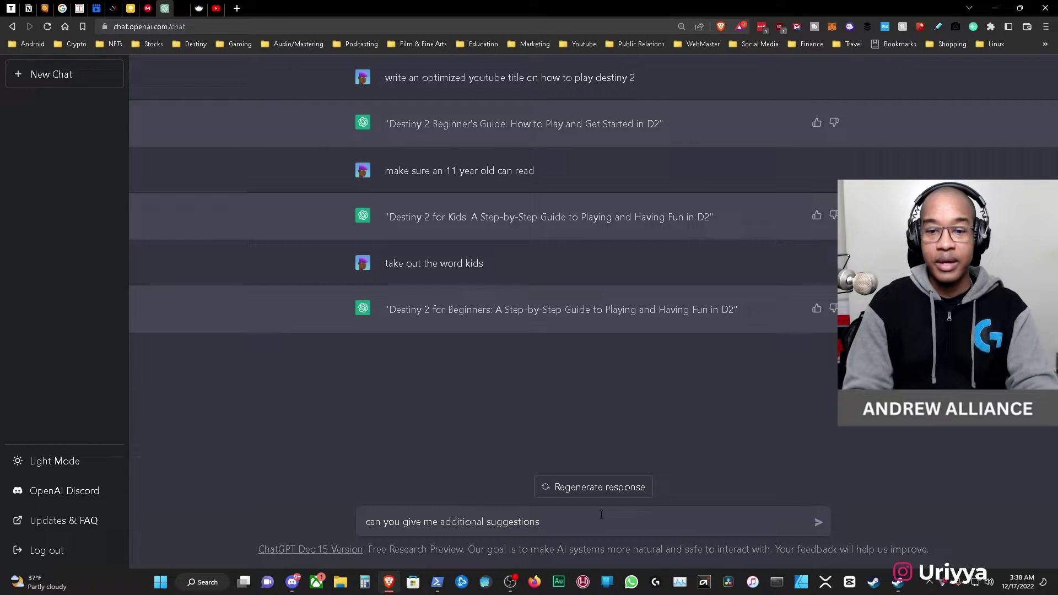
key(Return)
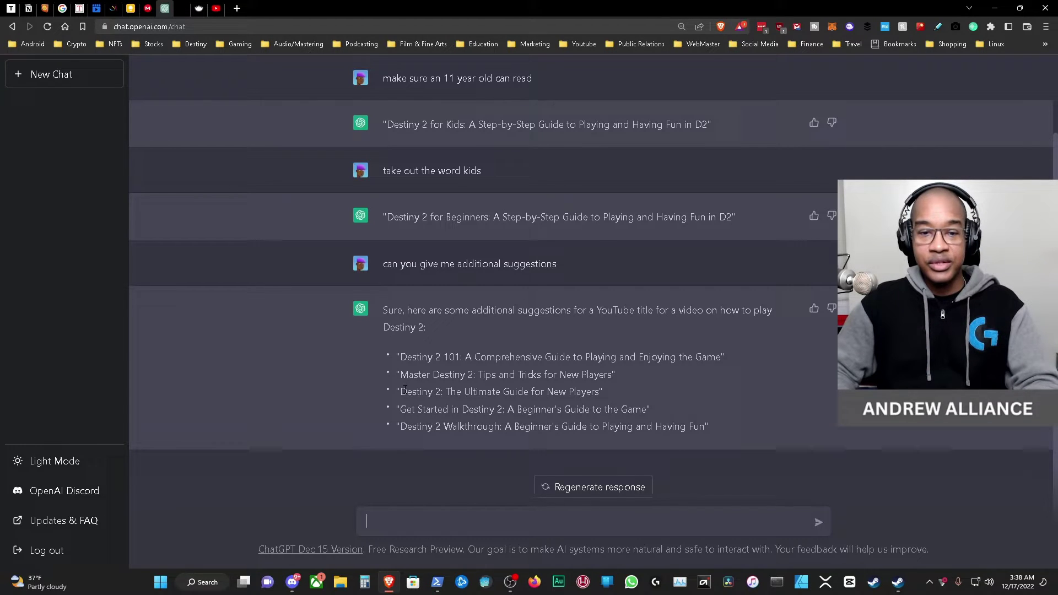
- Copy the suggested title 'Destiny 2: The Ultimate Guide for New Players'
drag(401, 392, 599, 395)
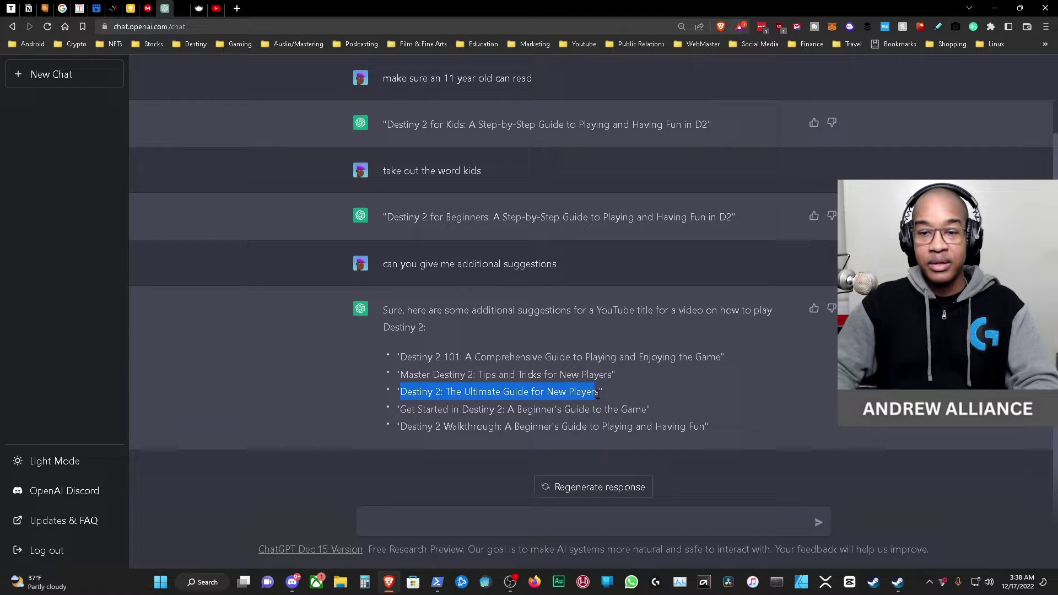
click(599, 394)
drag(598, 394, 390, 399)
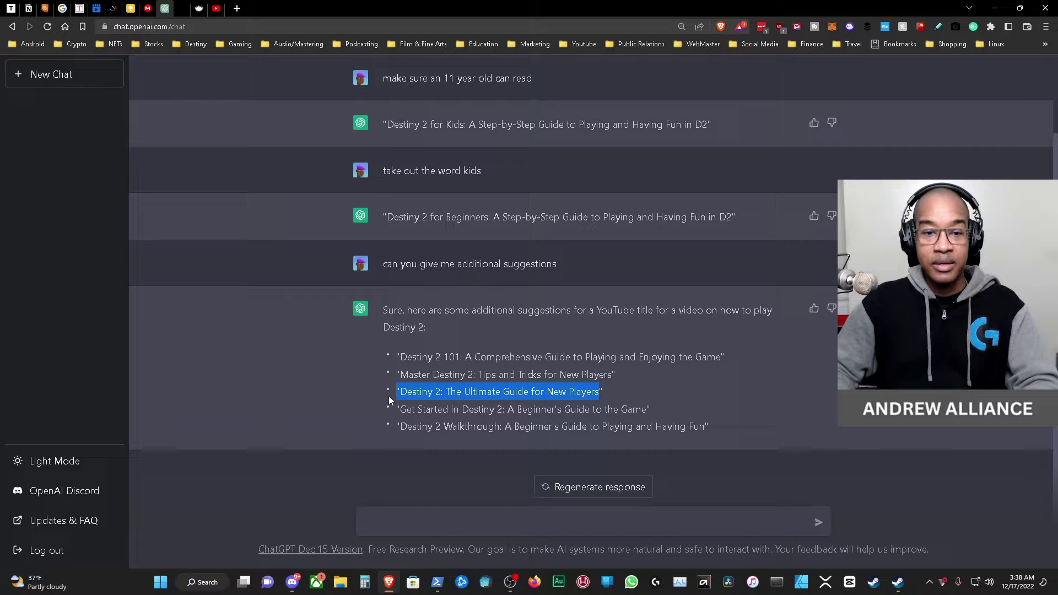
right_click(418, 393)
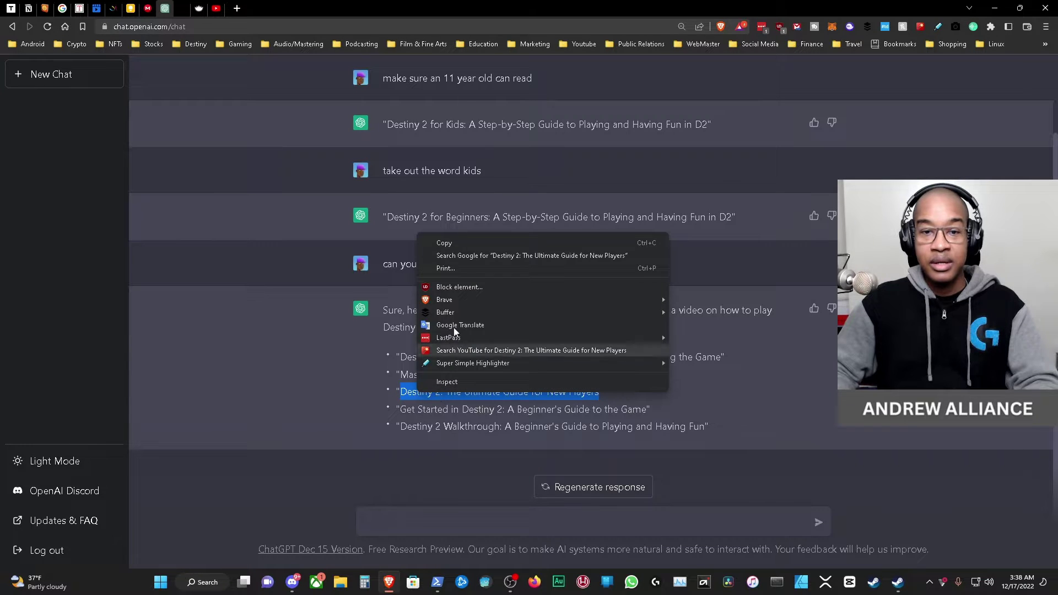
click(451, 243)
click(441, 524)
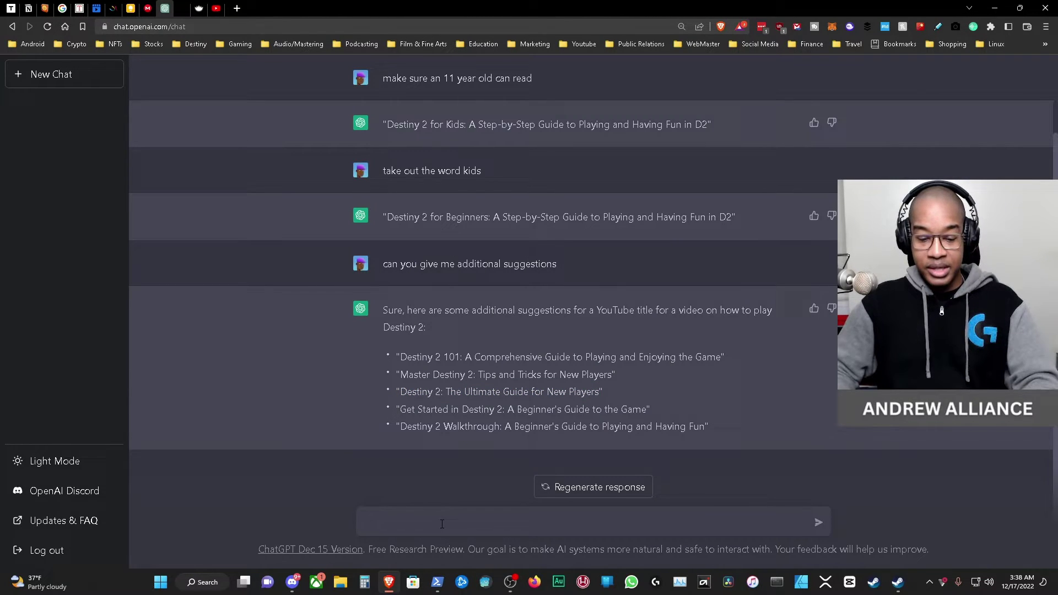
- Paste the copied title and request a complementary video description for it
key(ctrl+v)
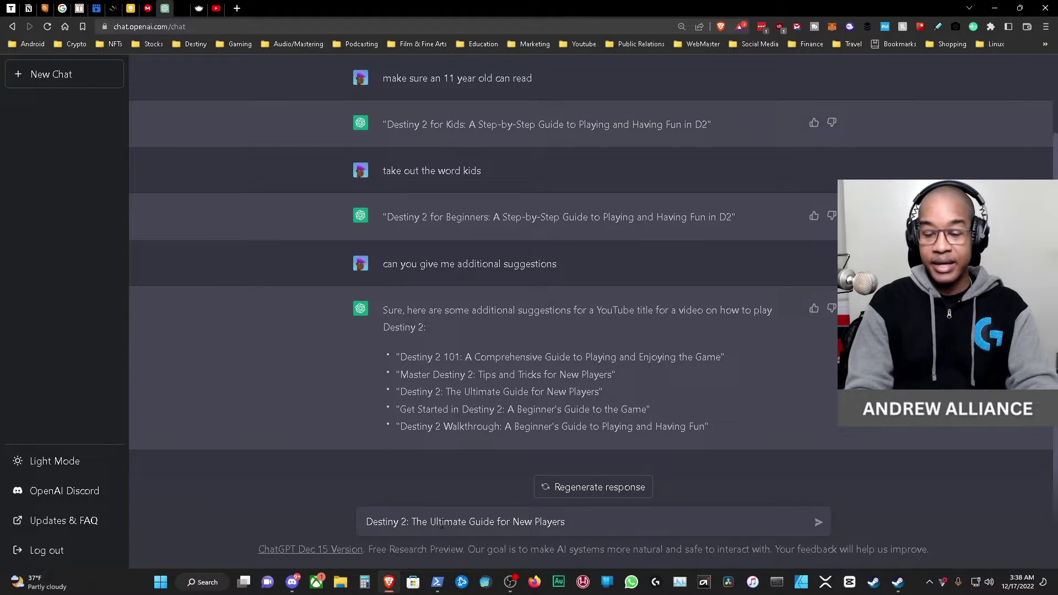
text( - can you )
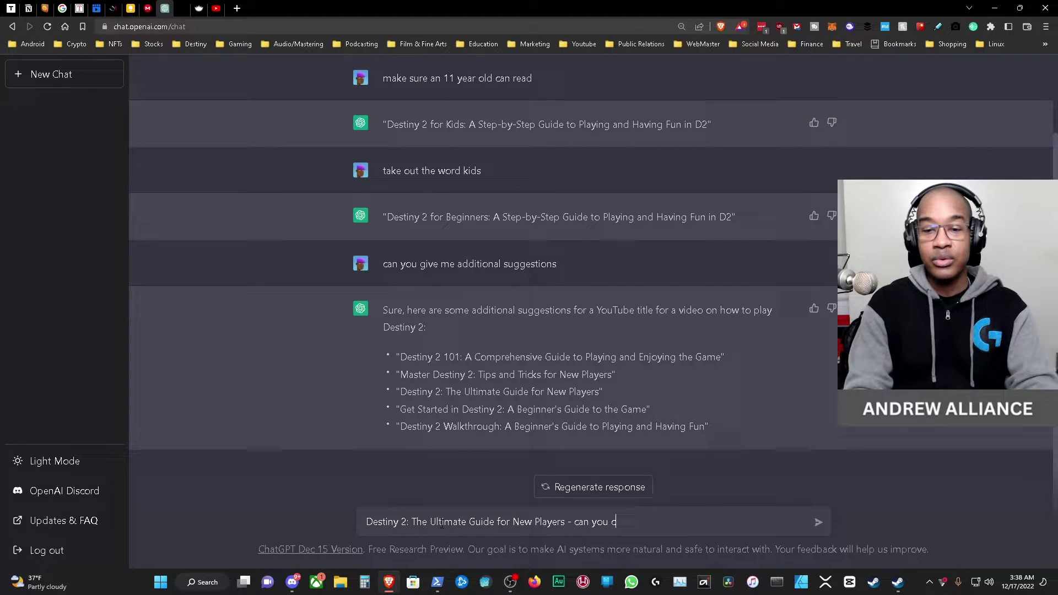
text(createn )
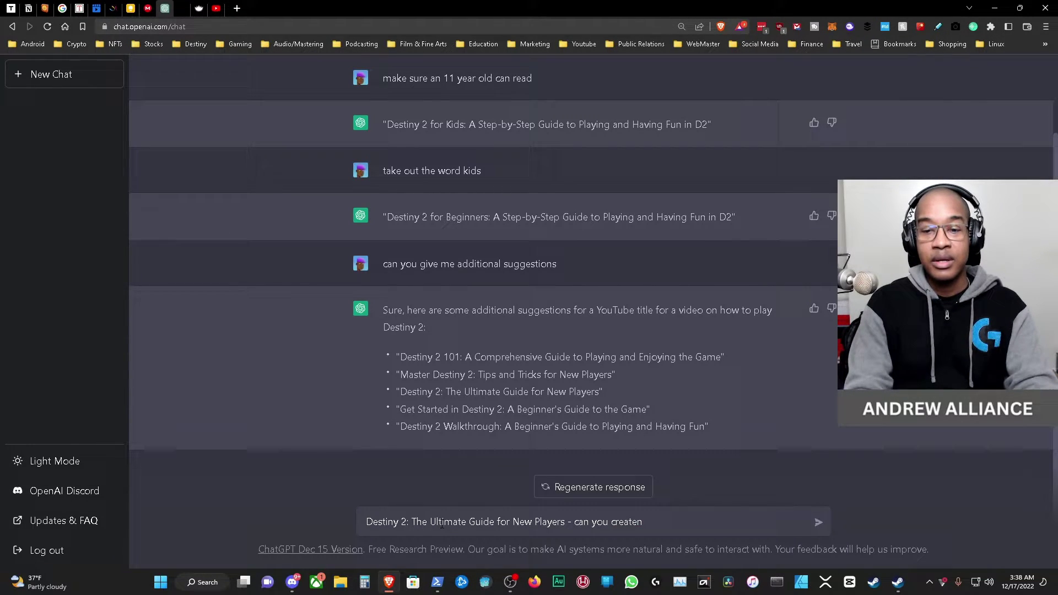
key(BackSpace)
key(BackSpace)
text( a compl)
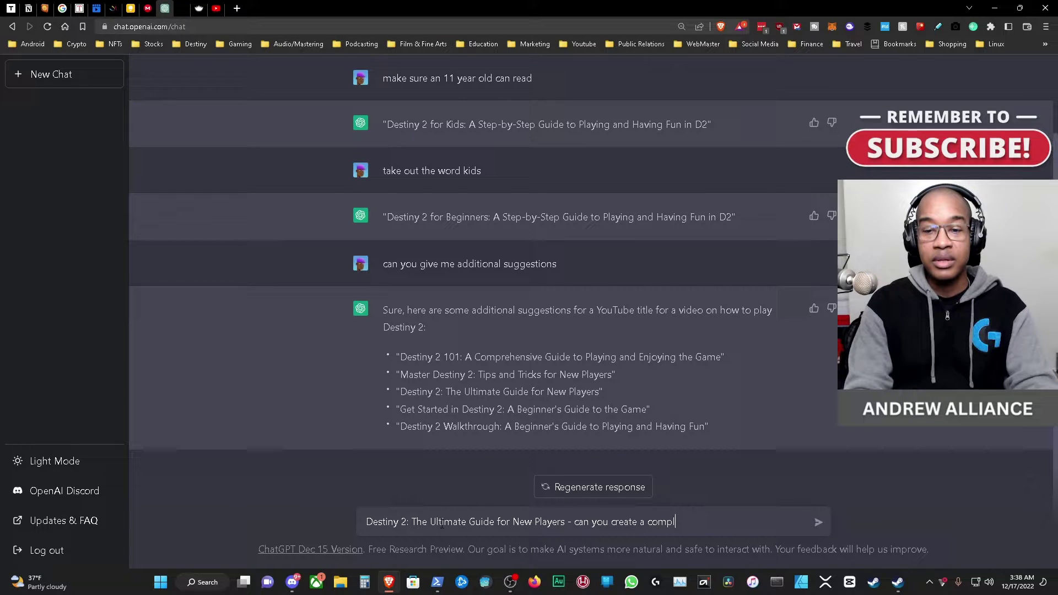
text(imentary dest)
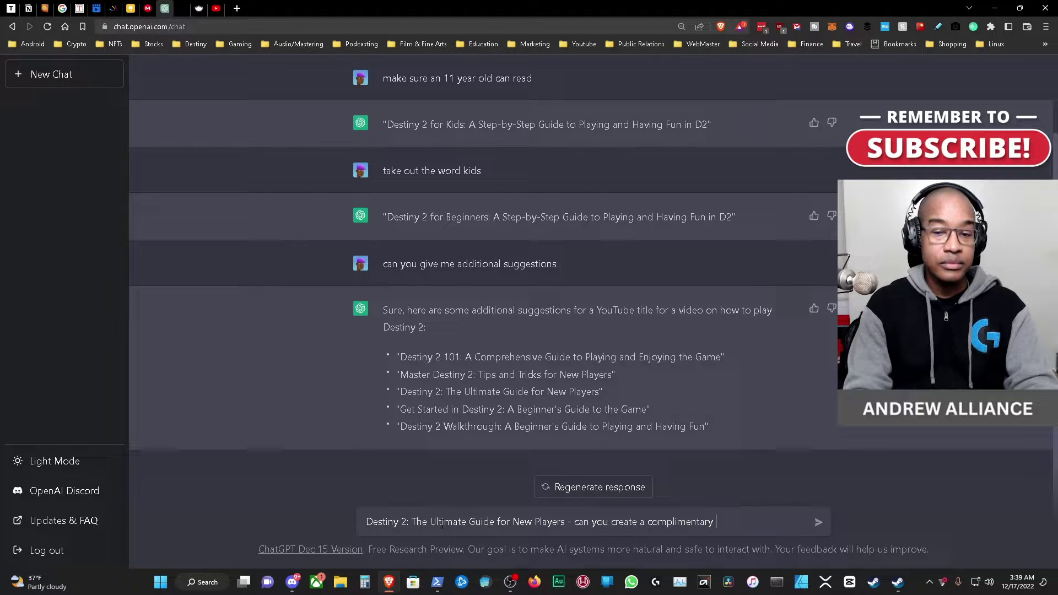
key(BackSpace)
text(c)
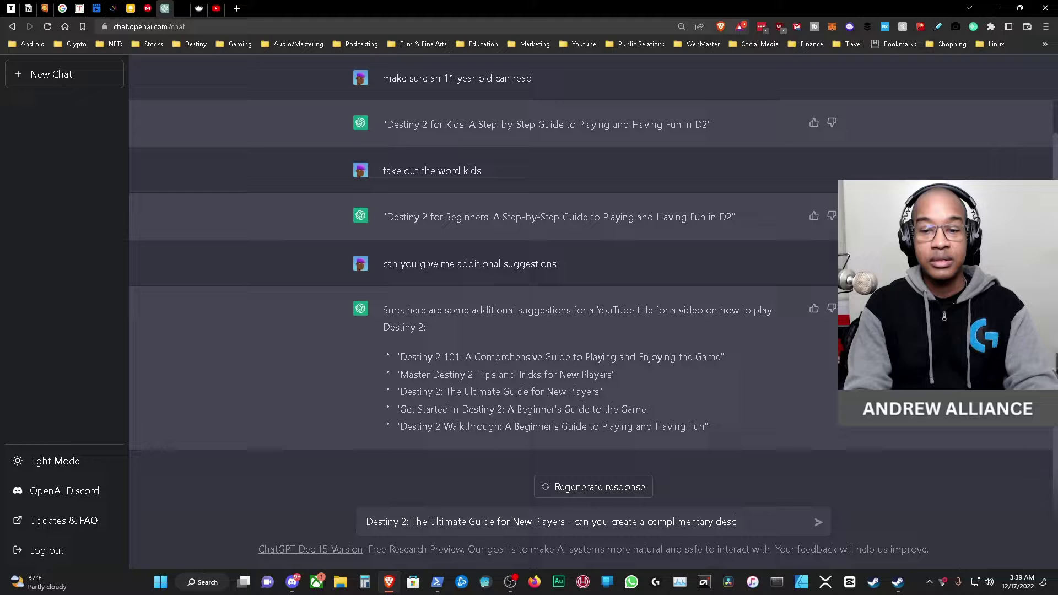
text(ription for this ti)
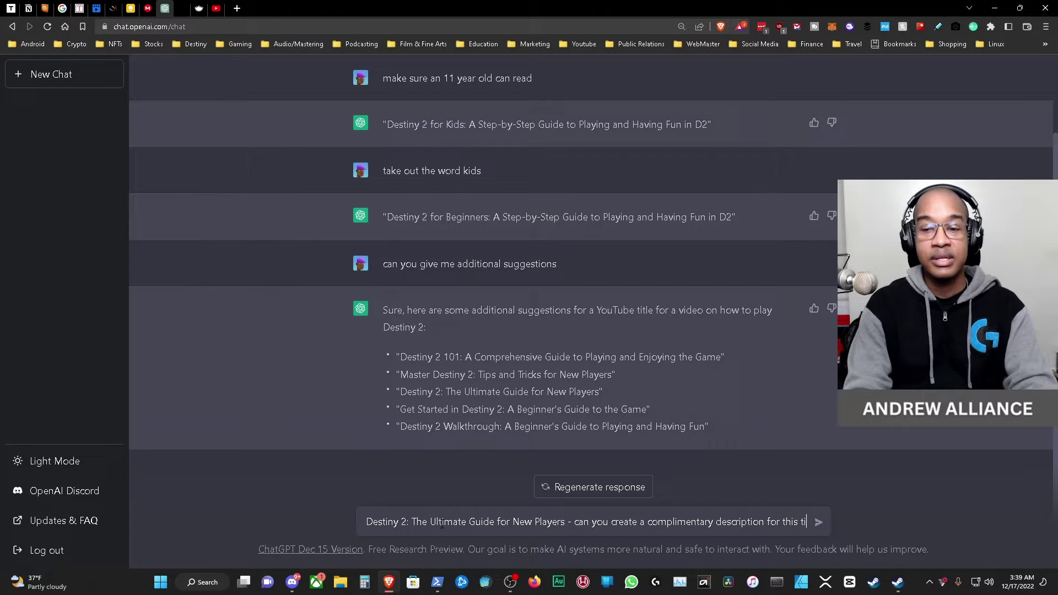
text(tle)
key(Return)
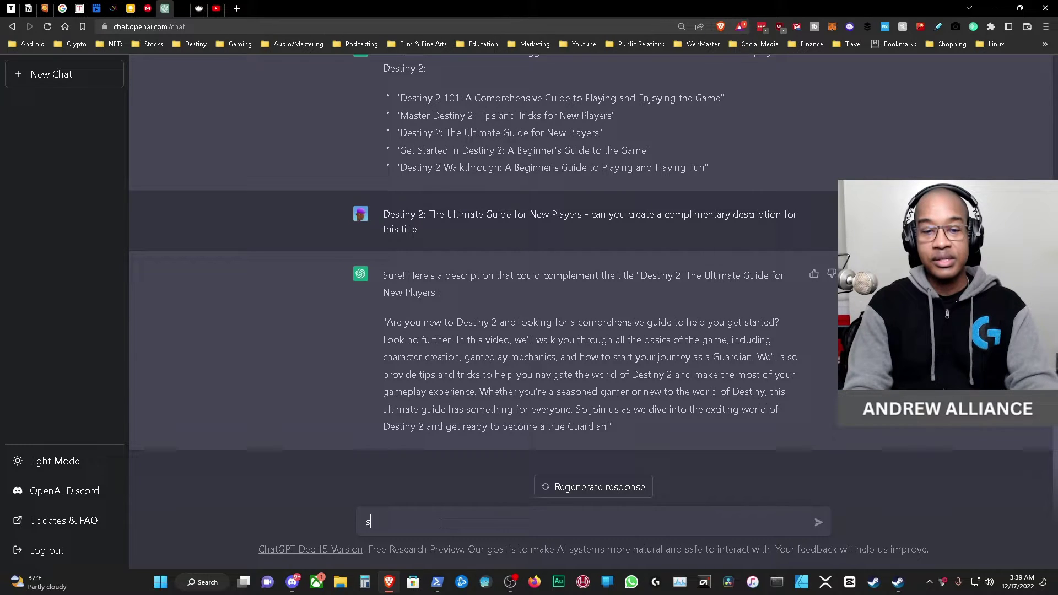
- Ask ChatGPT to summarize the description in under 100 characters
text(umm)
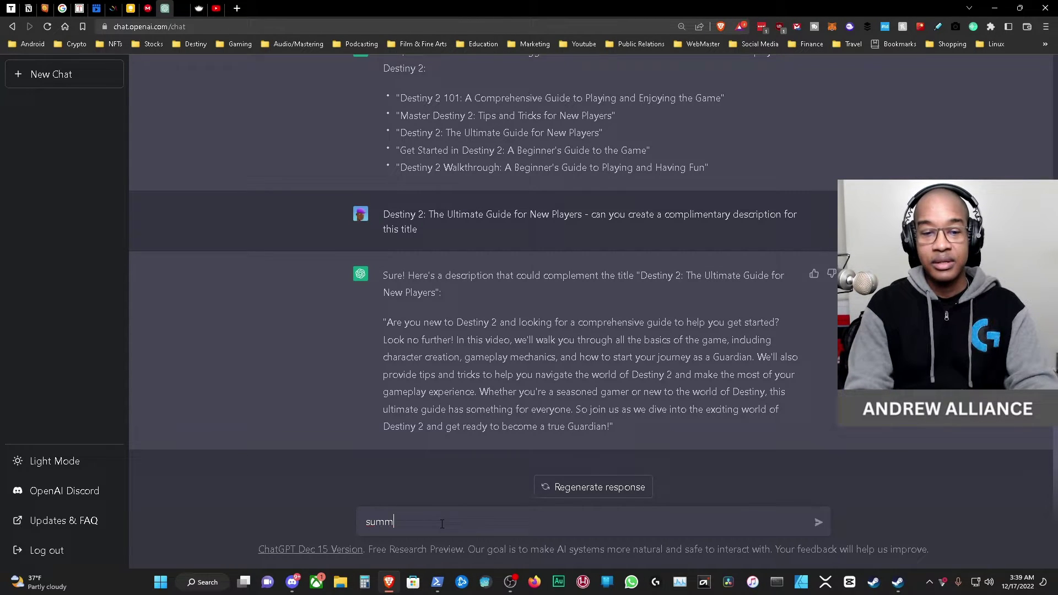
text(arize )
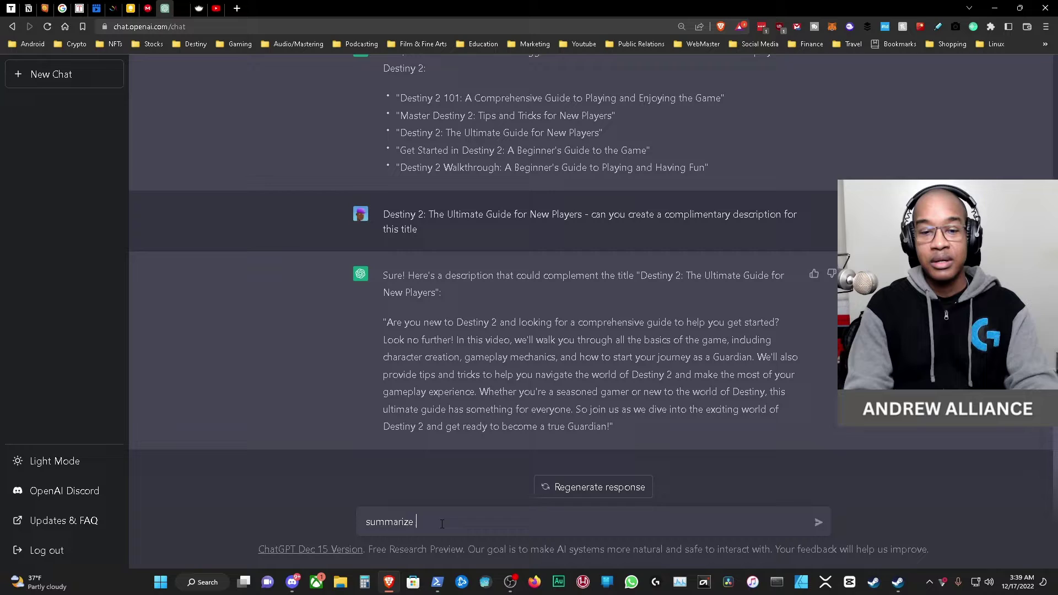
text(this under)
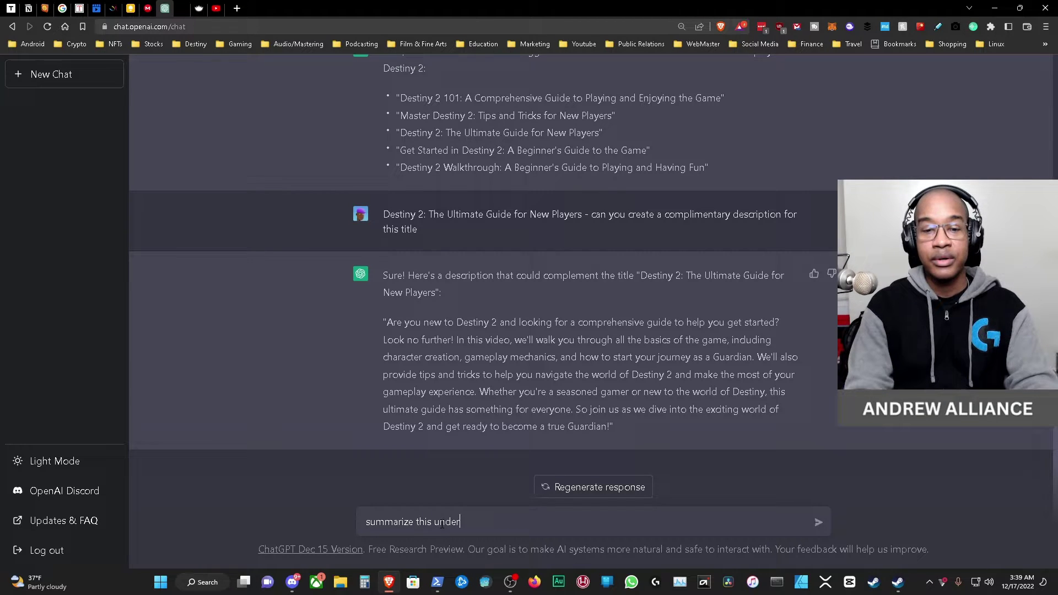
text( 100 ch)
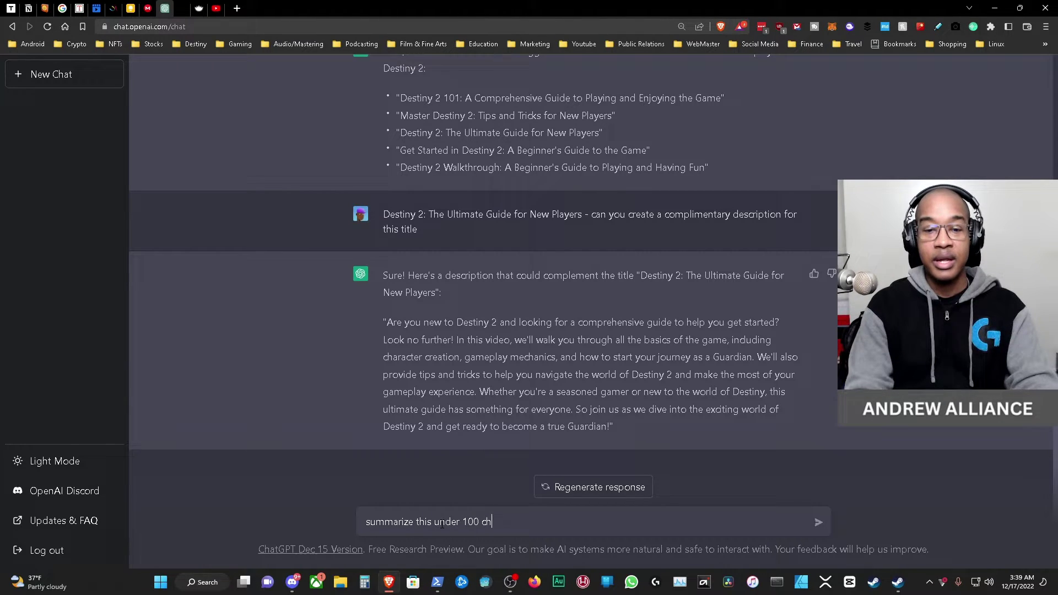
text(aracters)
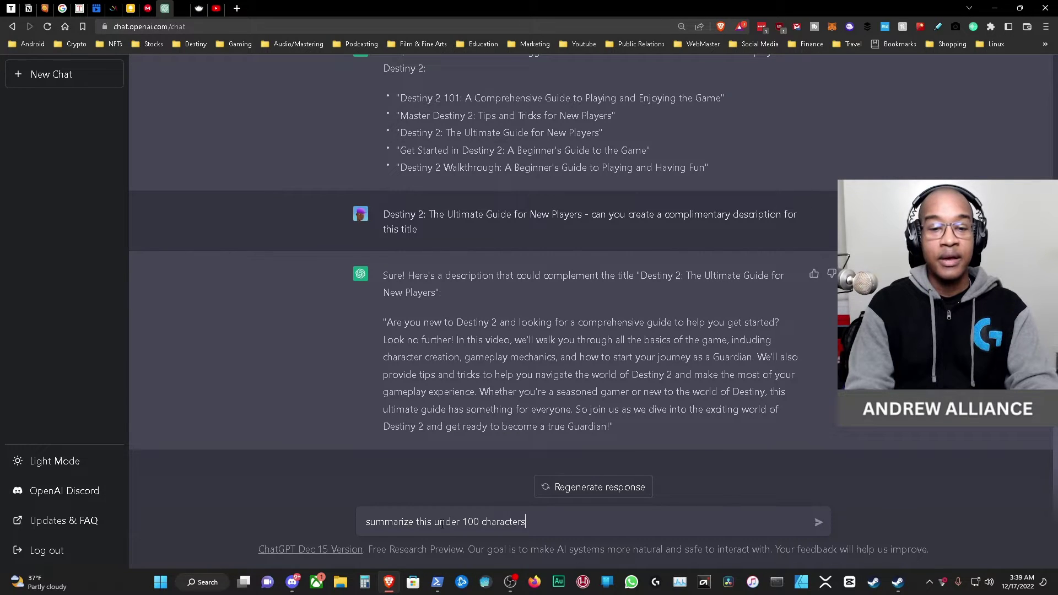
key(Return)
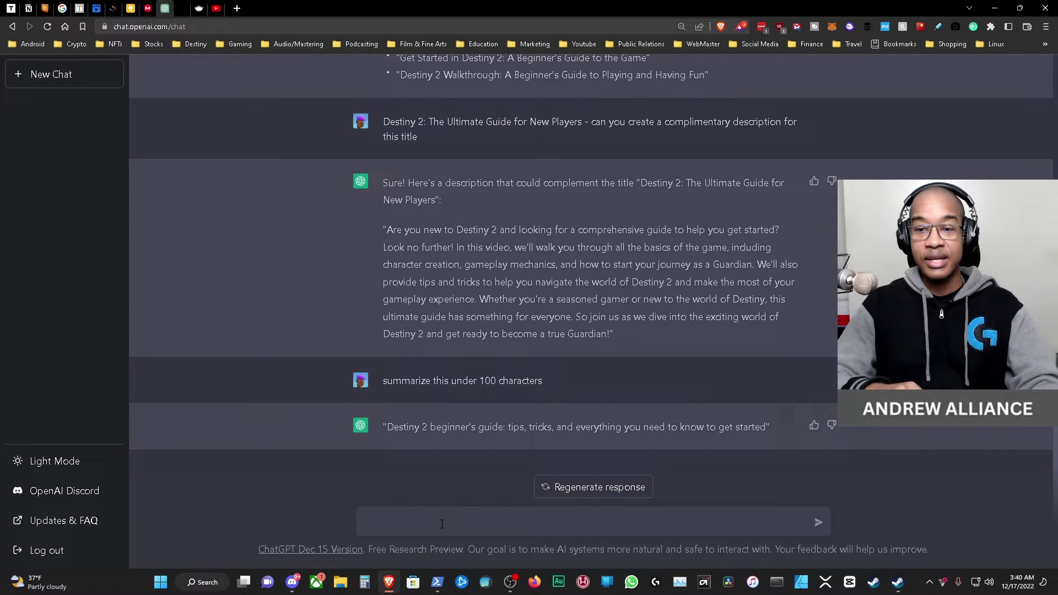
- Ask ChatGPT to extend the description a little bit
text(extend this description a lit)
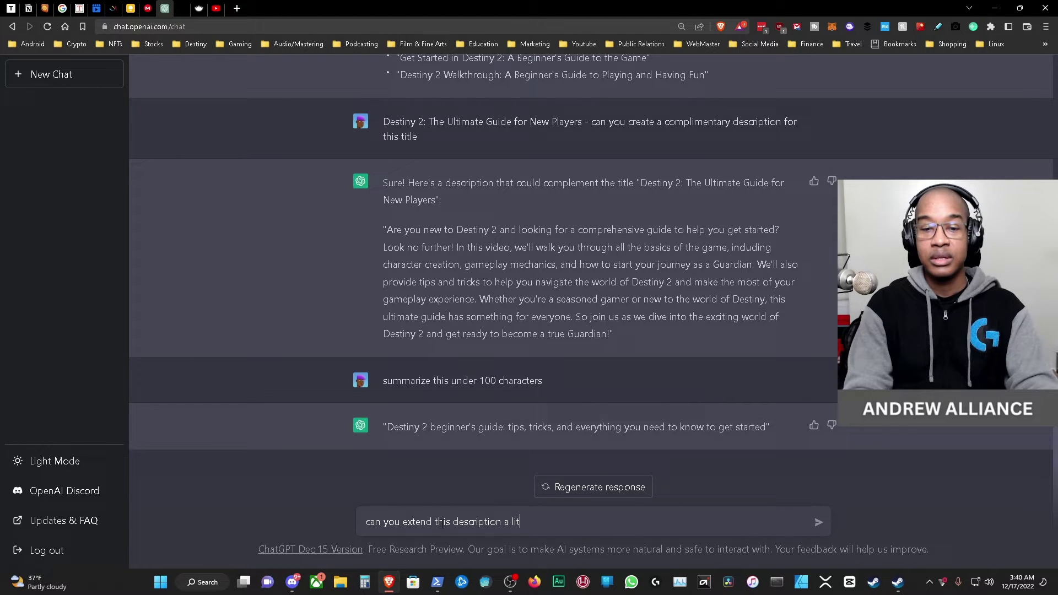
key(Return)
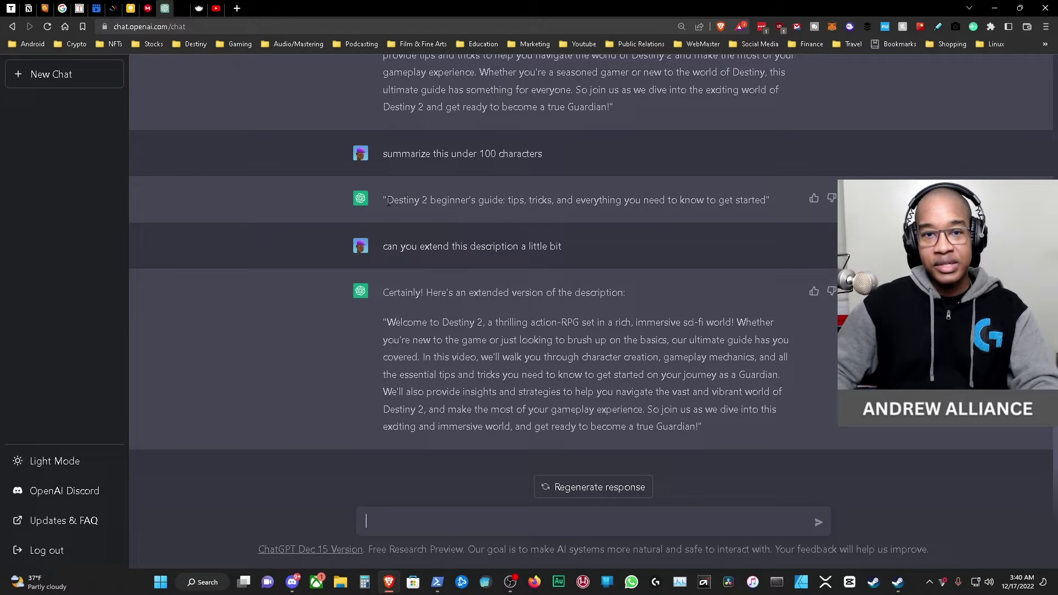
- Copy ChatGPT's short summary reply
drag(387, 202, 770, 201)
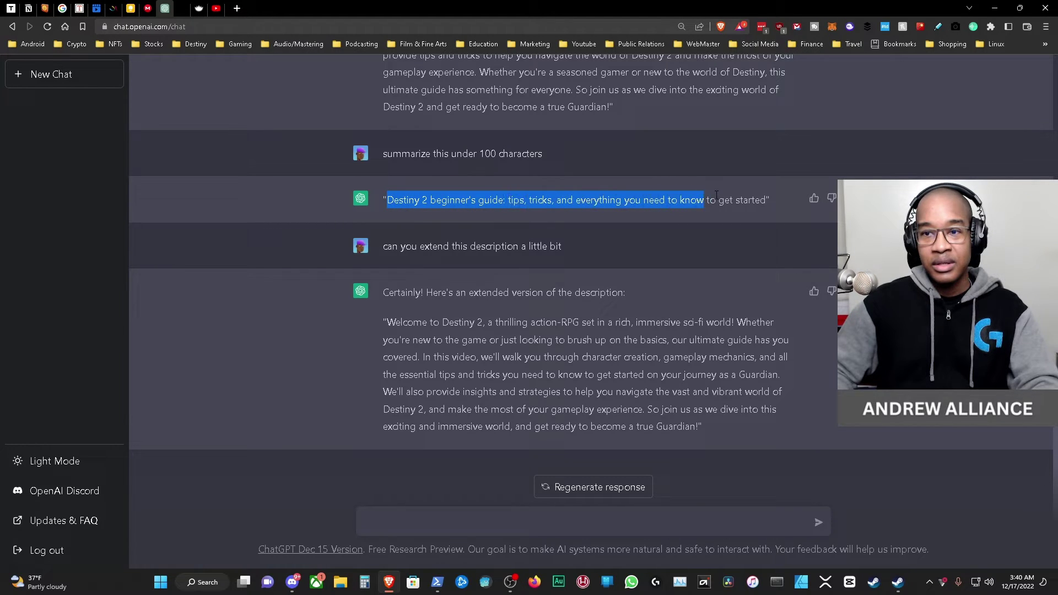
right_click(749, 198)
click(763, 209)
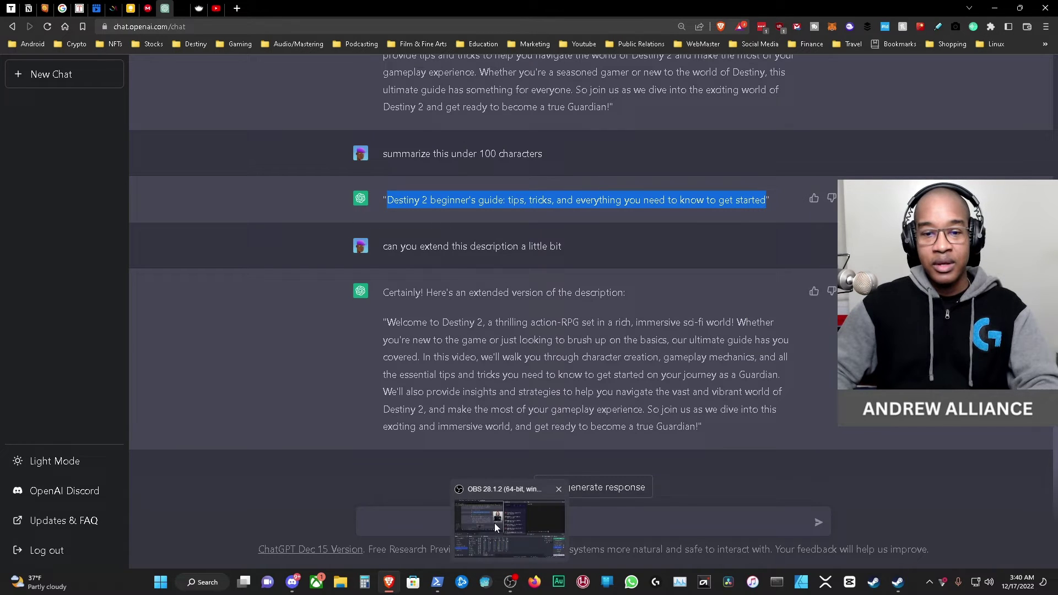
click(397, 522)
- Paste the summary and ask to make it about 100 characters
text(Destiny 2 beginner's guide: tips, tricks, and everything you need to know to get started)
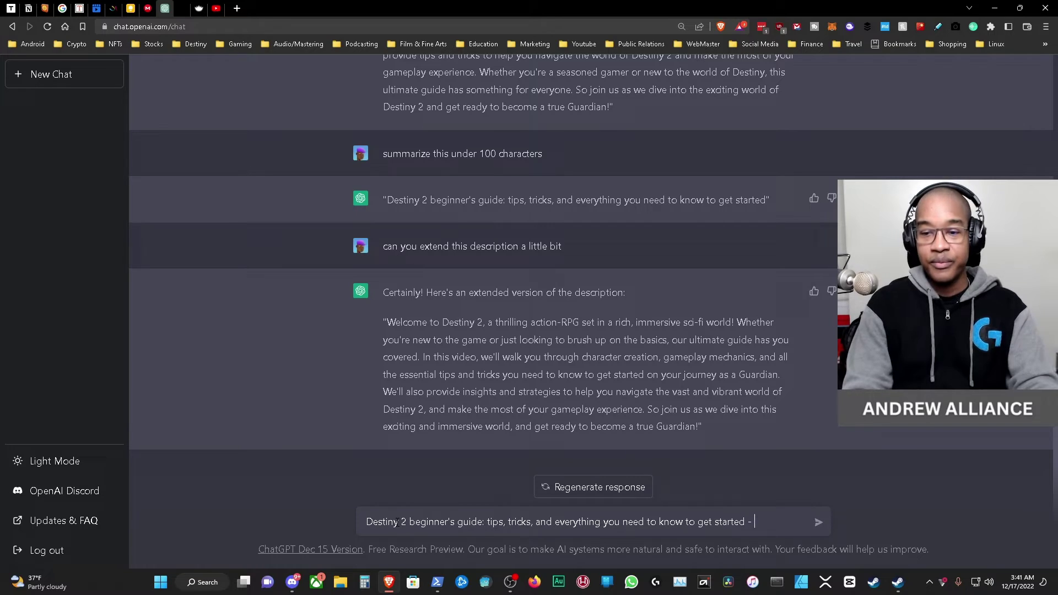
text(make this)
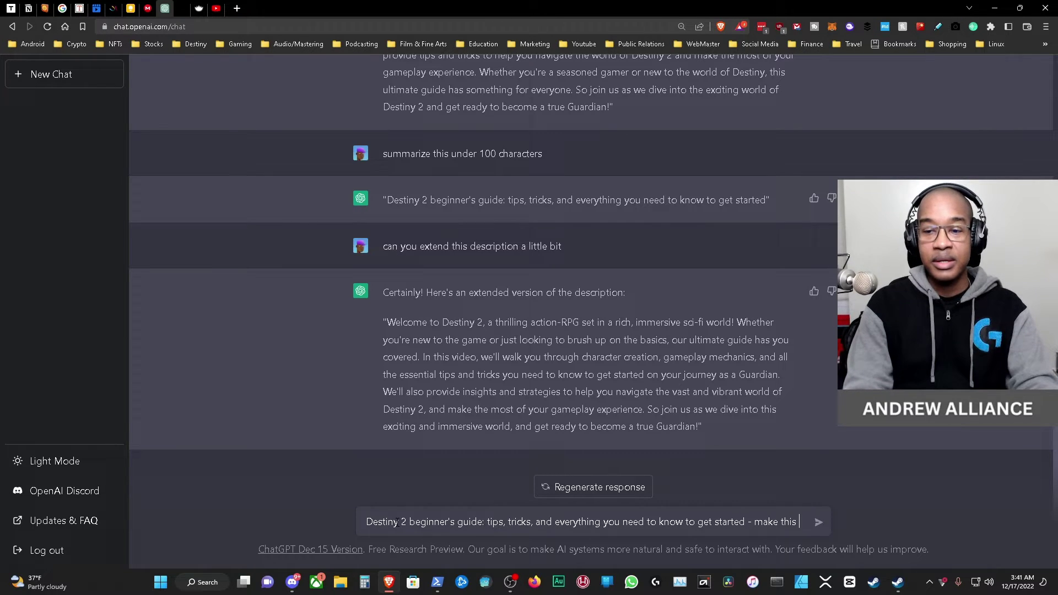
text( about 100)
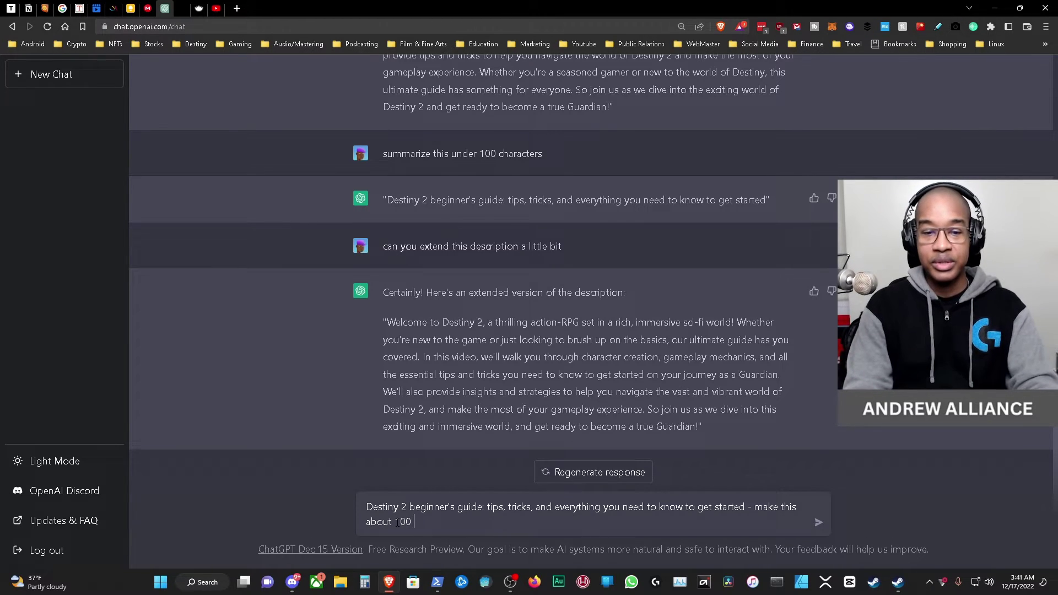
text( characters)
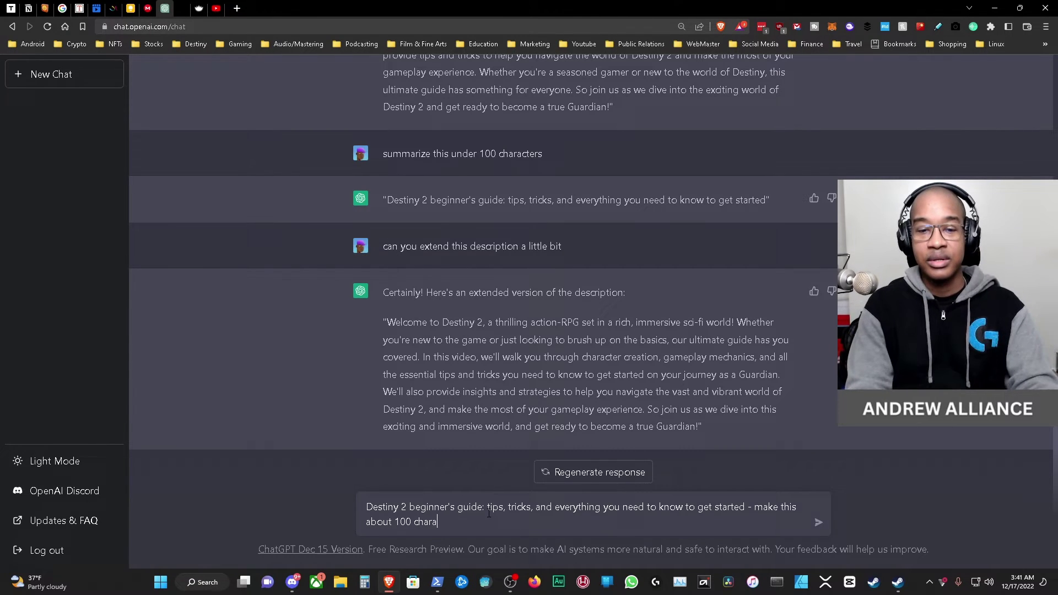
key(Return)
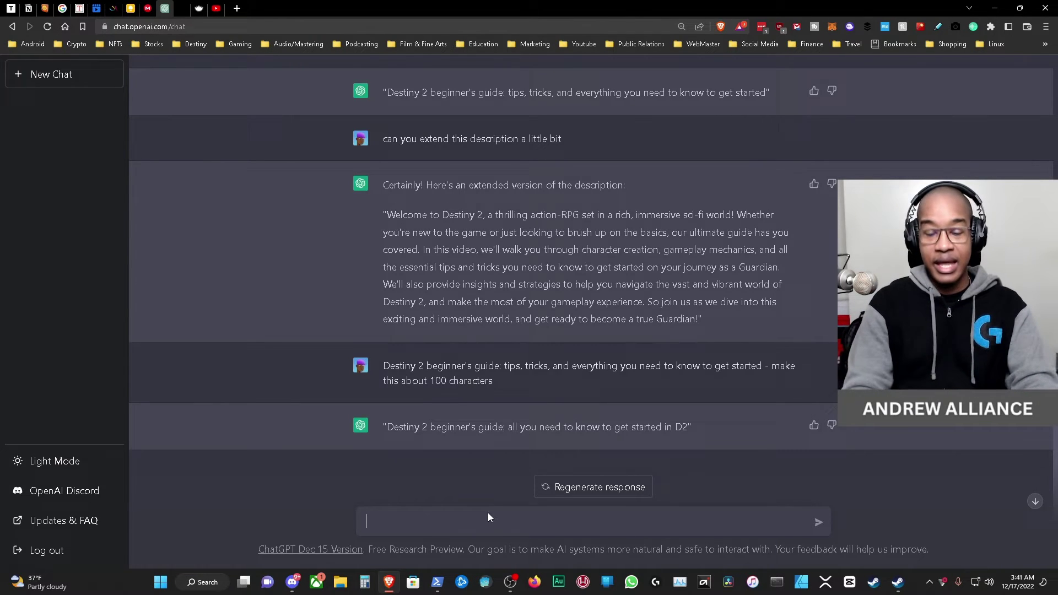
- Request tags for this title and review the list from 'Destiny 2' to 'Walkthrough'
text(can you do )
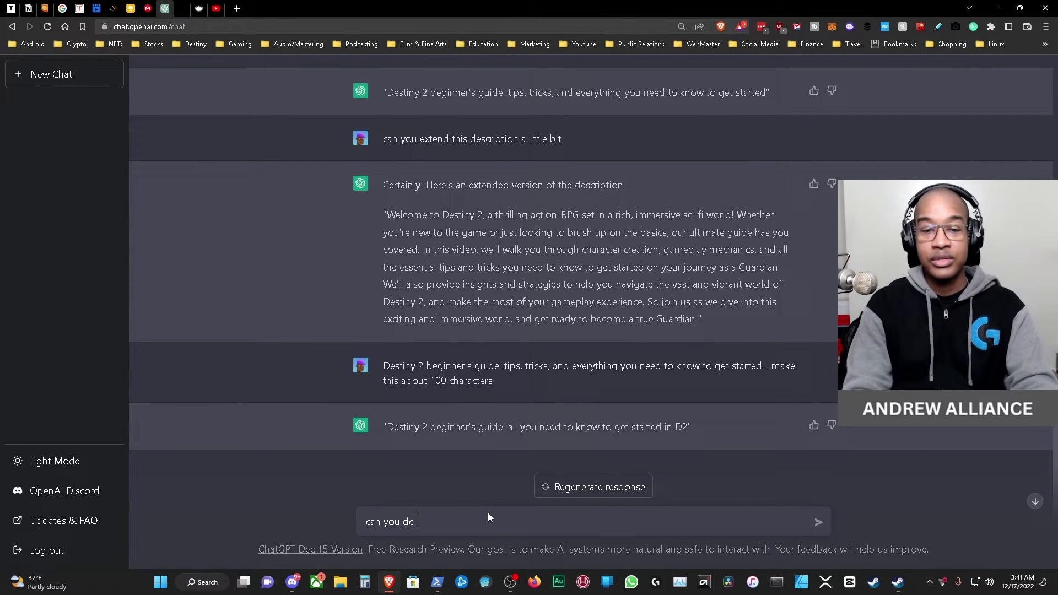
text(tags)
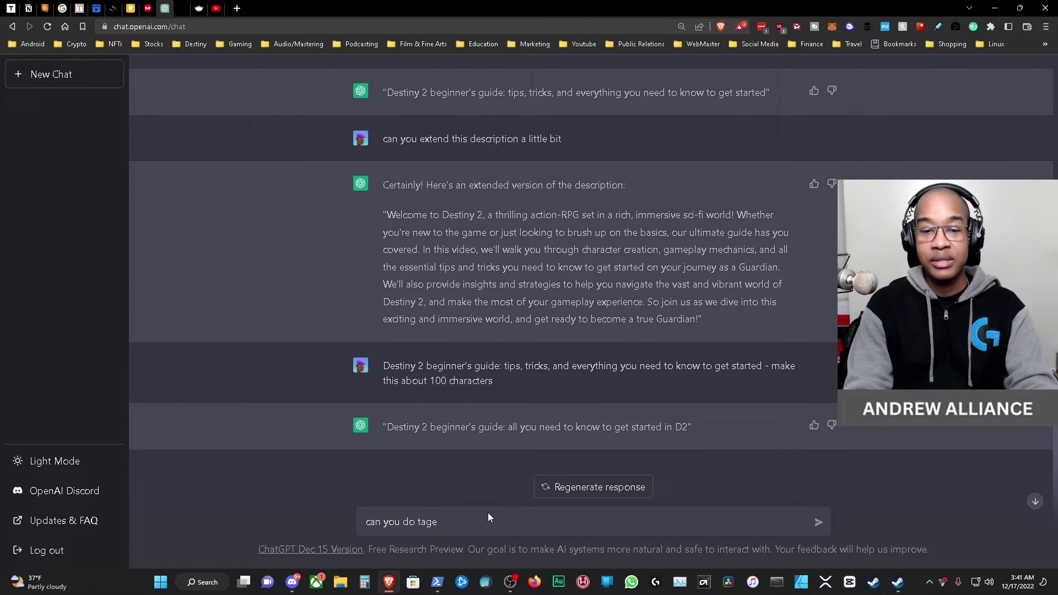
text( for this titl)
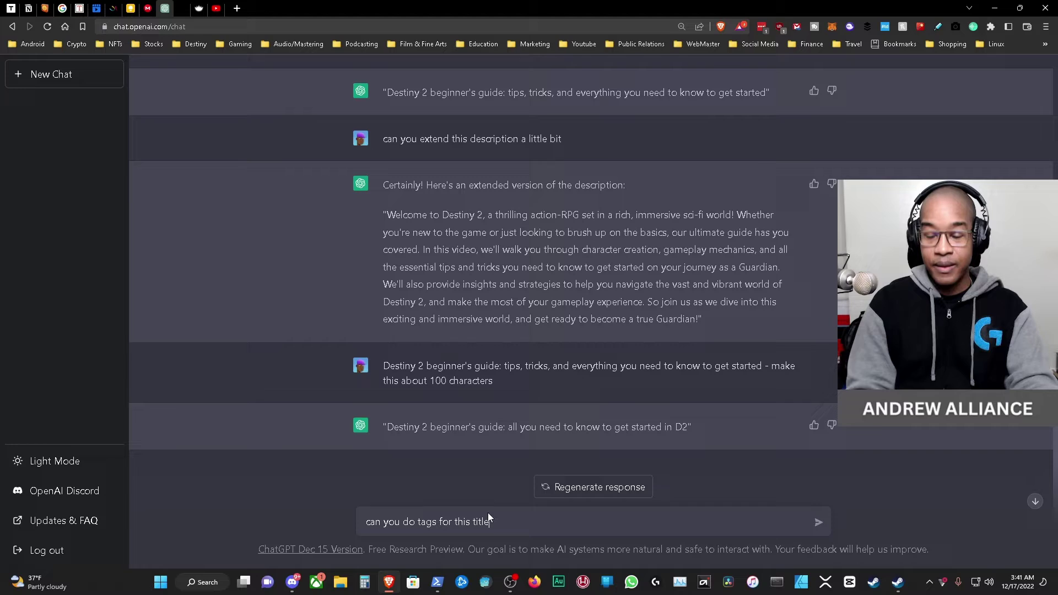
key(Return)
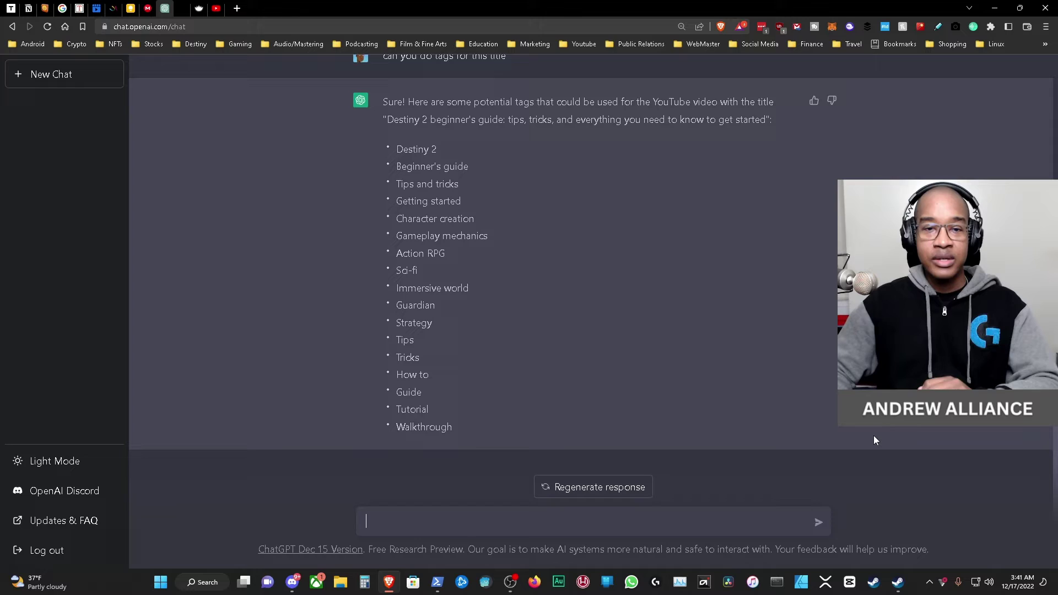
scroll(873, 439, up, 2)
scroll(802, 412, up, 1)
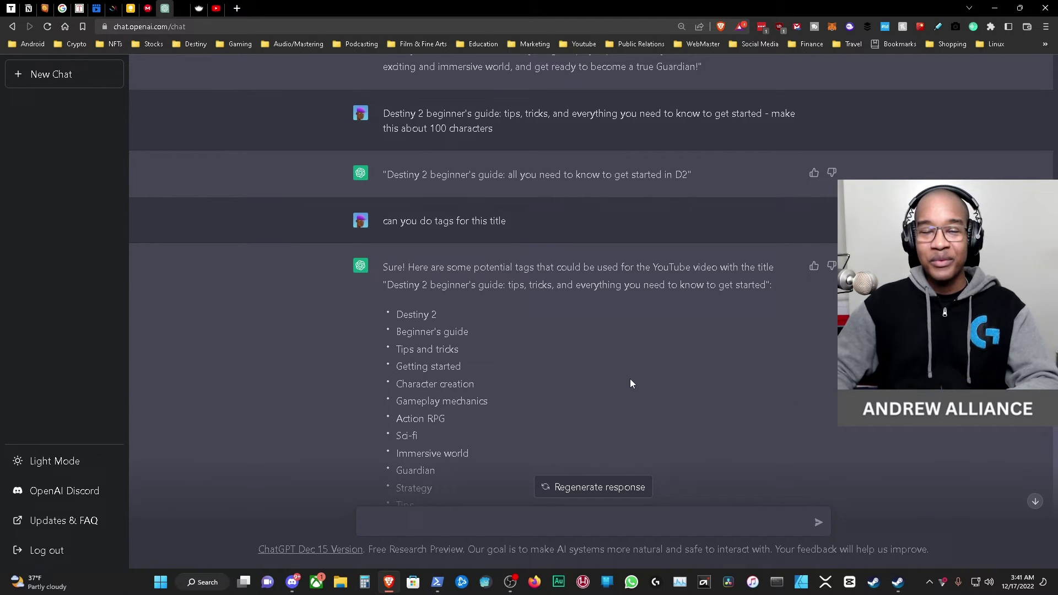
scroll(711, 392, down, 3)
scroll(712, 389, up, 1)
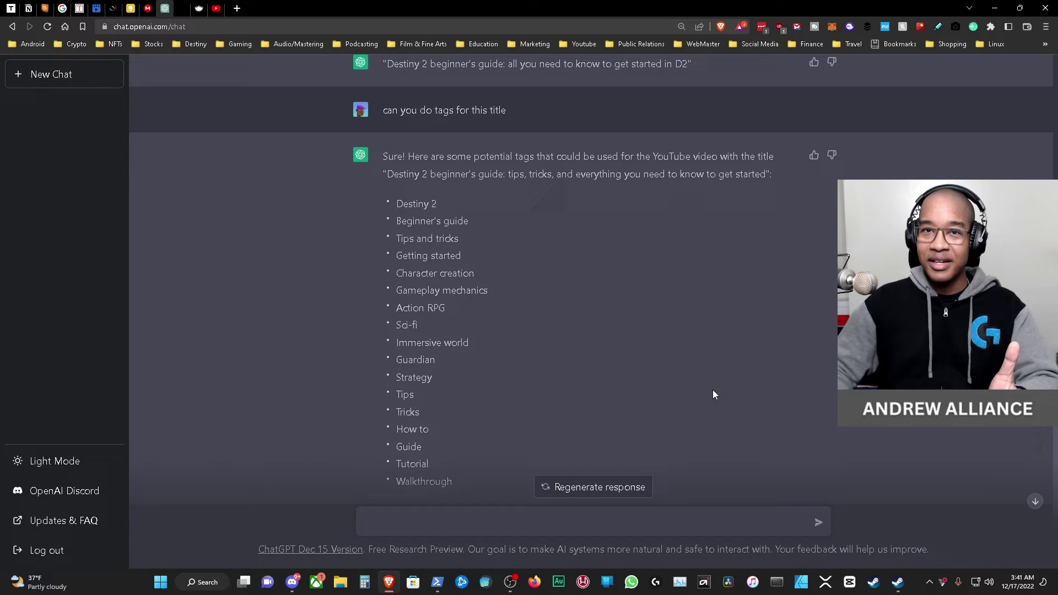
scroll(713, 389, down, 1)
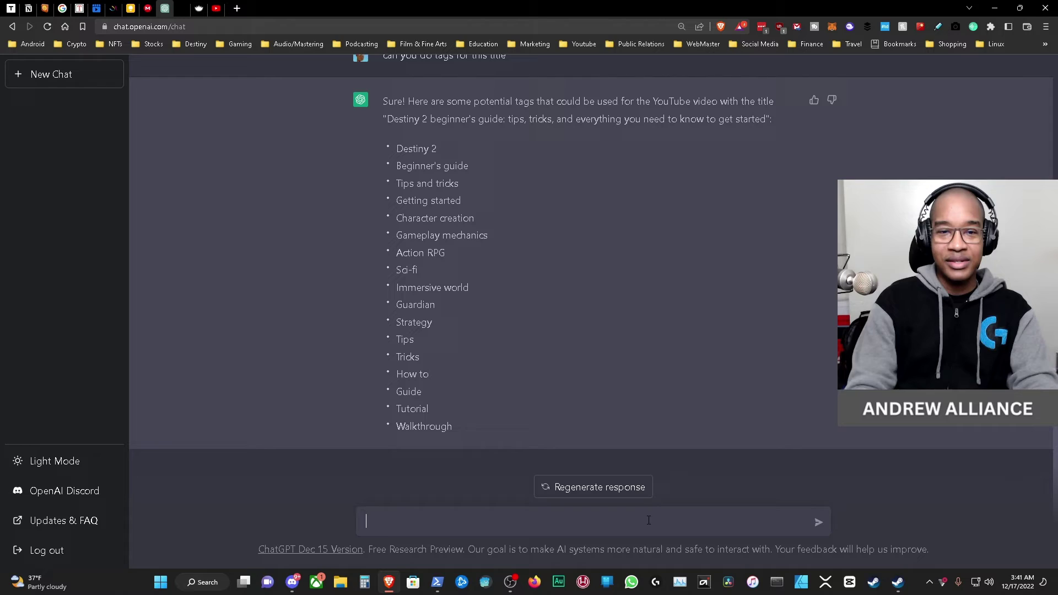
- Copy the shorter Destiny 2 title from ChatGPT's earlier reply
scroll(556, 282, up, 3)
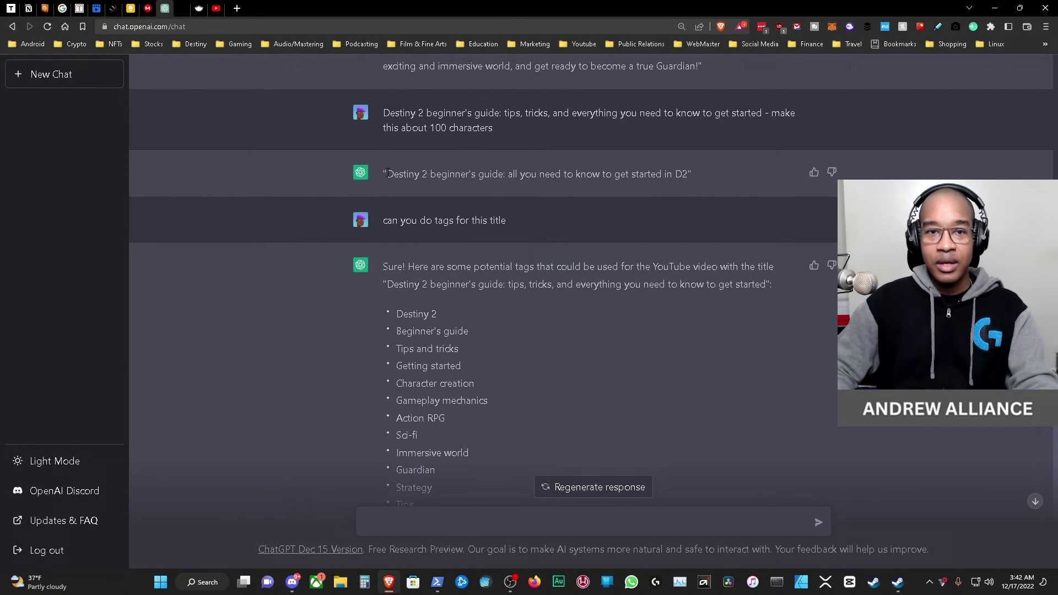
drag(388, 173, 616, 186)
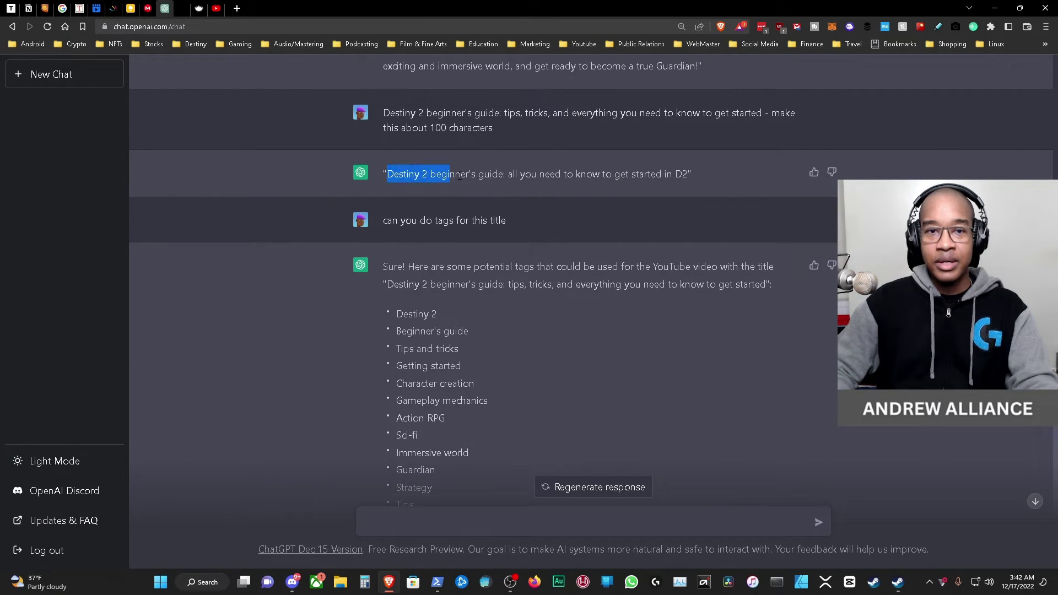
right_click(686, 183)
click(700, 194)
scroll(627, 338, down, 3)
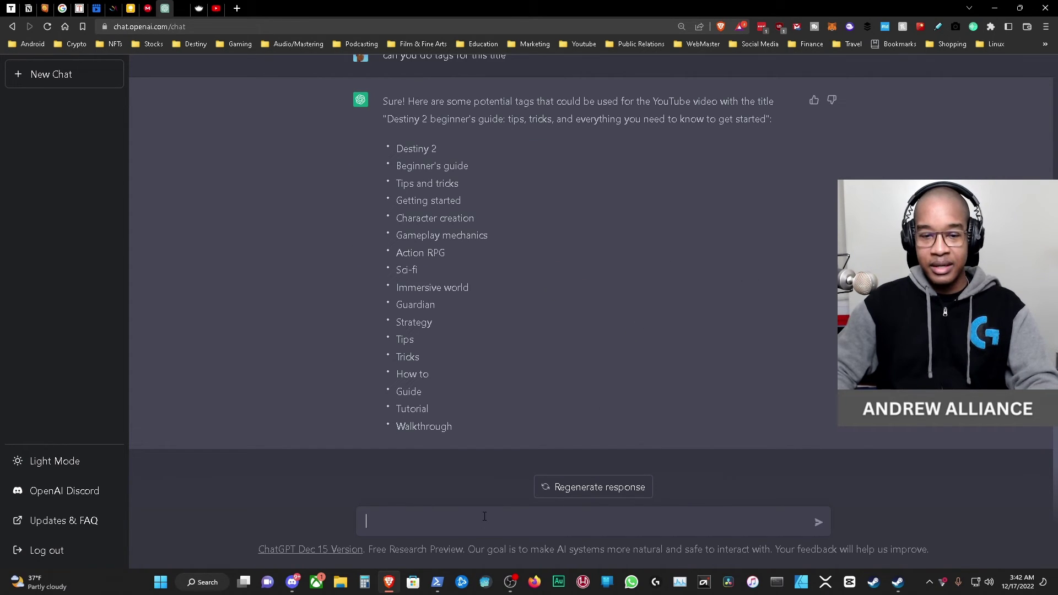
- Send the pasted title with a request for three thumbnail words
text(Destiny 2 beginner's guide: all you need to know to get started in D2)
text(- can)
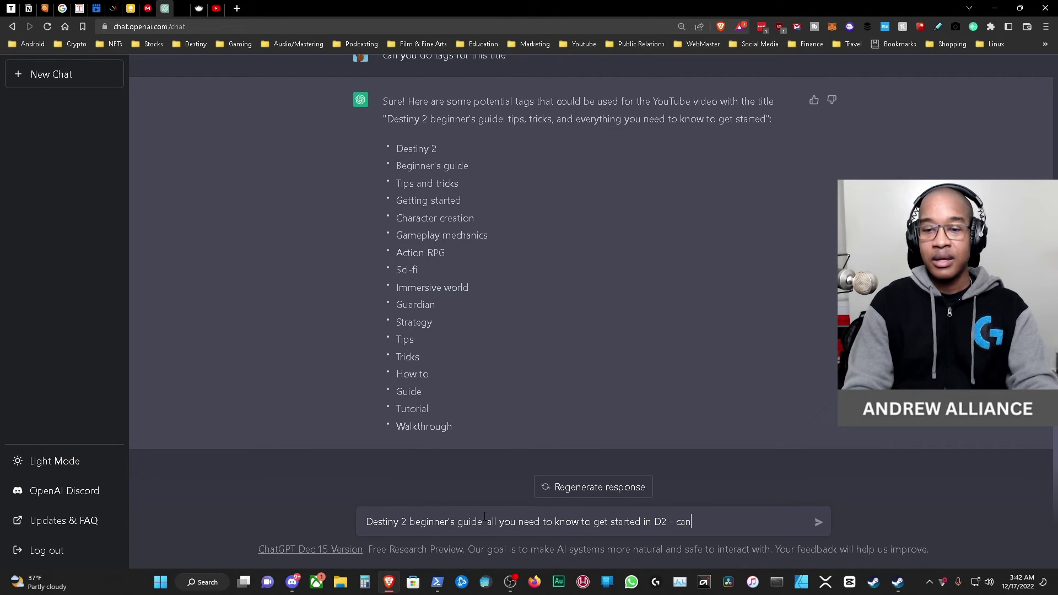
text( you suggest three word)
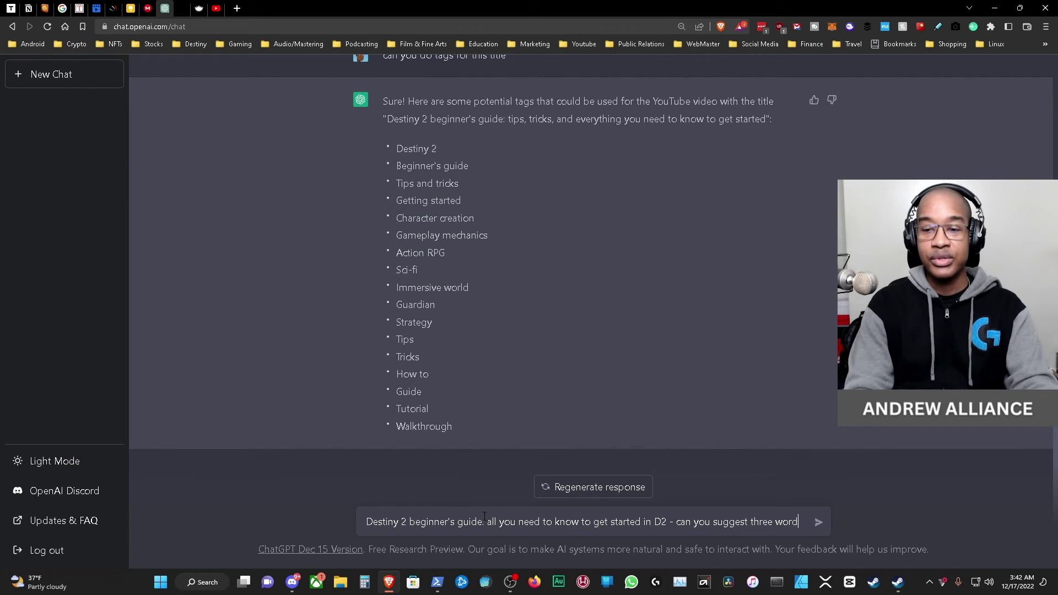
text(s to put )
text(on the thumbnial)
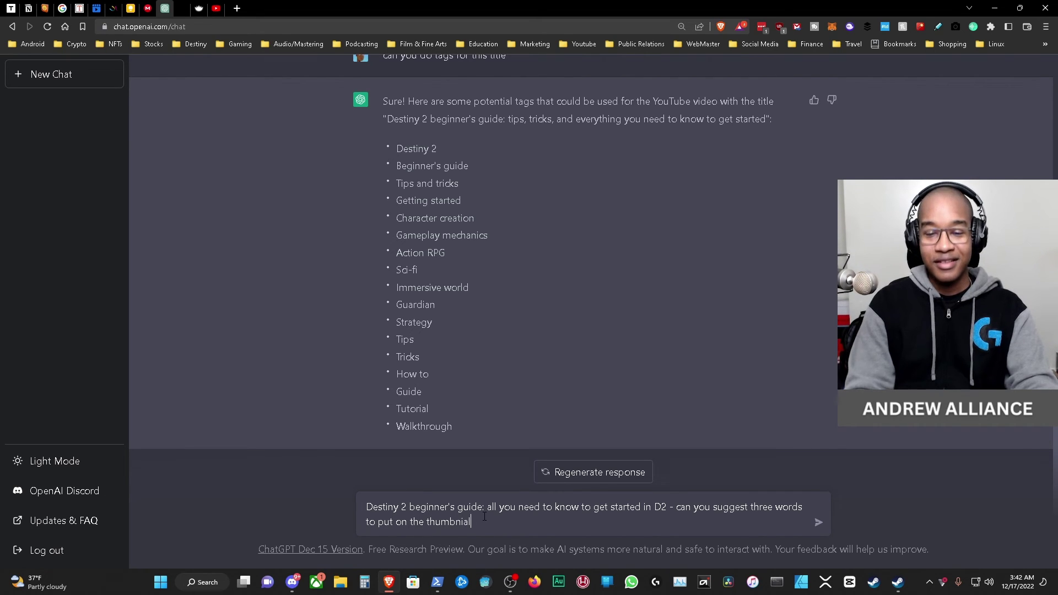
key(BackSpace)
text(a)
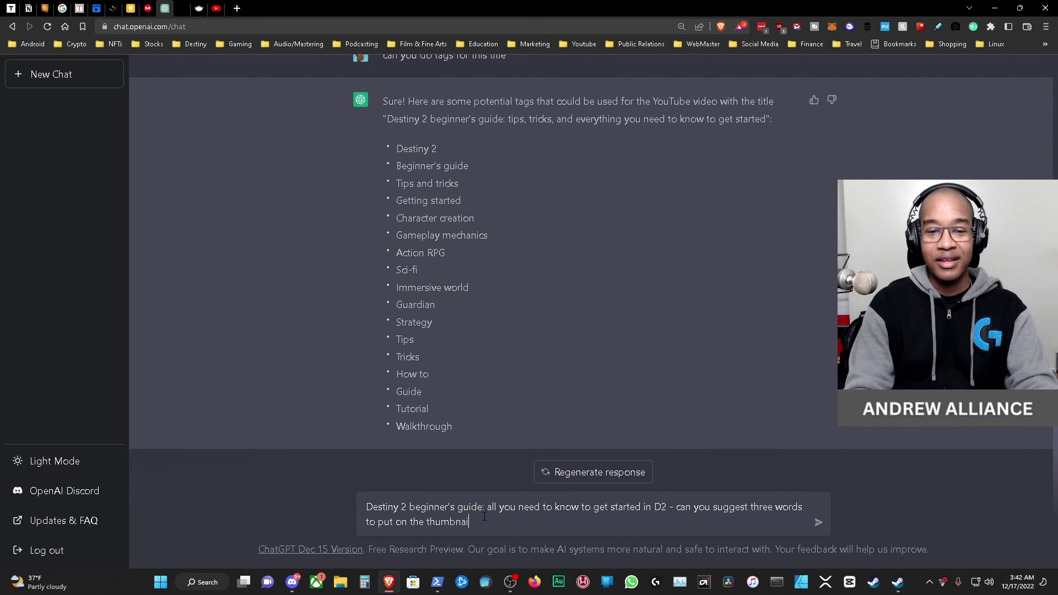
text(l)
key(Return)
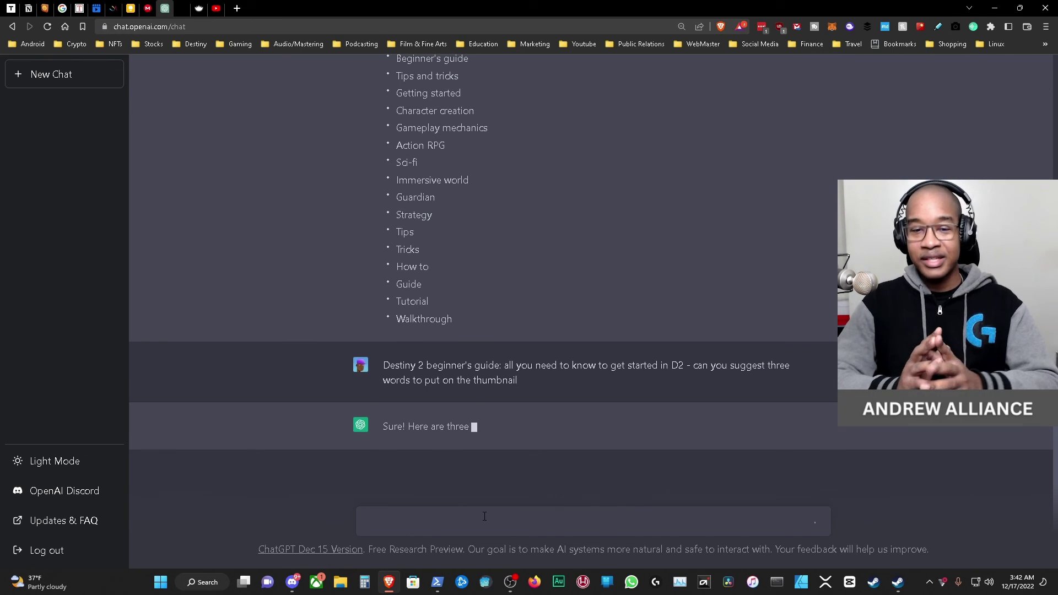